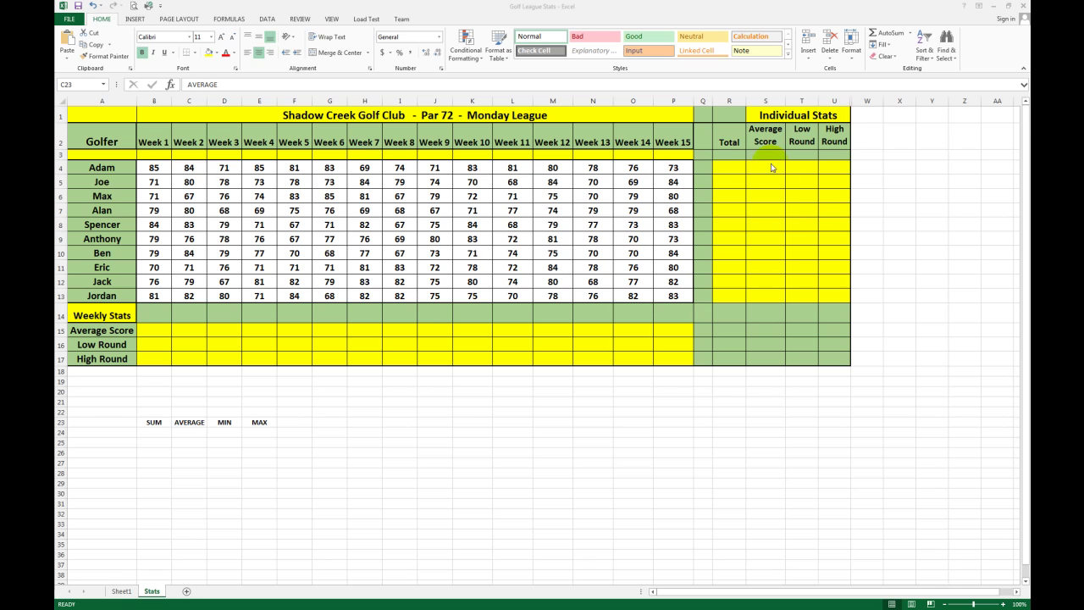
Enter a SUM formula over B4:P4 in the first golfer's Total cell, R4.
click(728, 169)
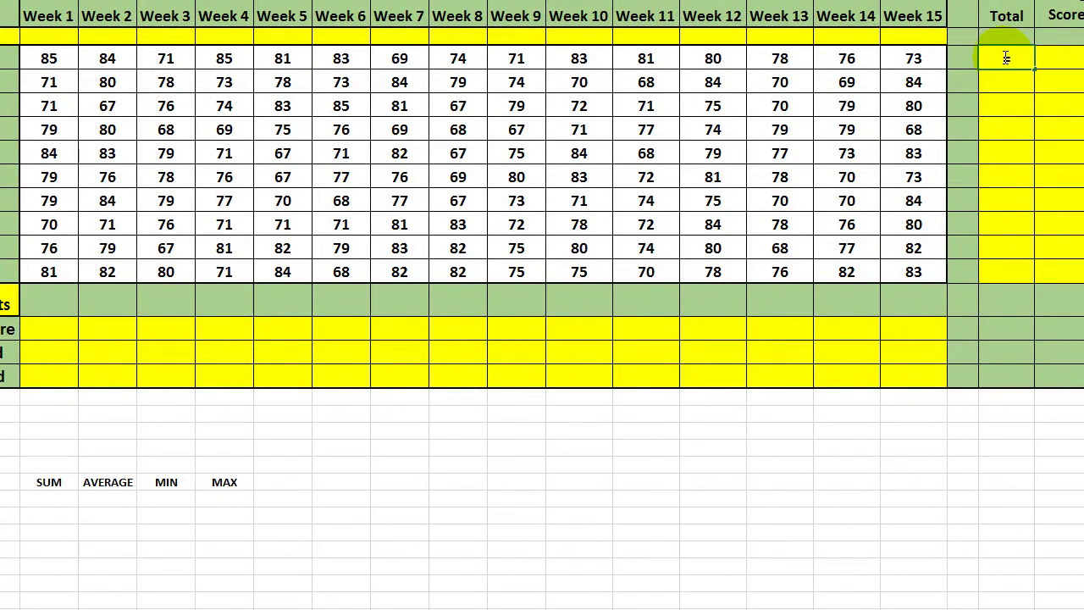
text(=SUM)
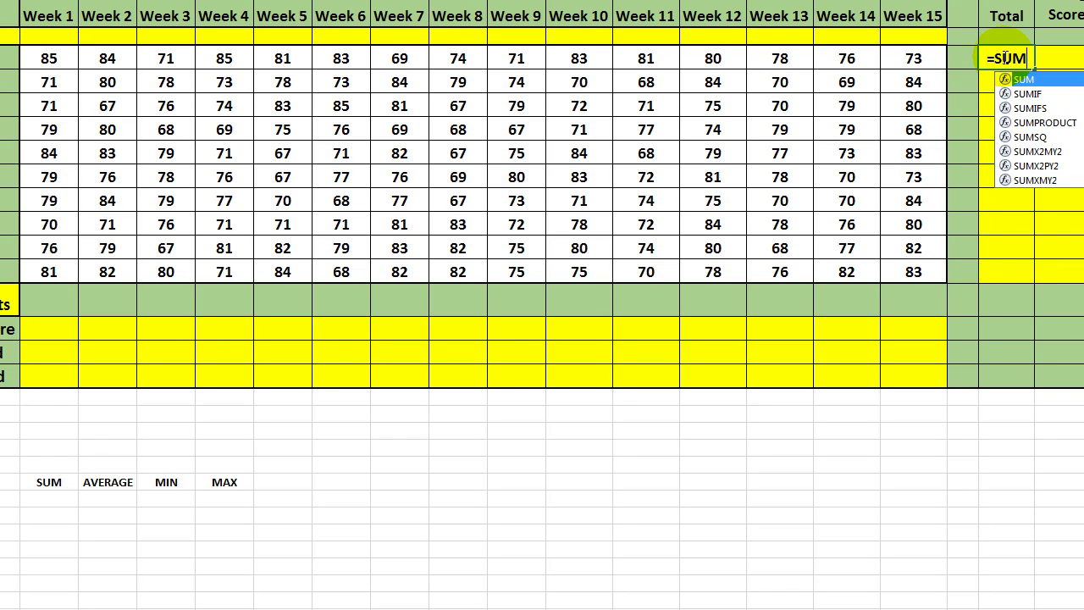
text(()
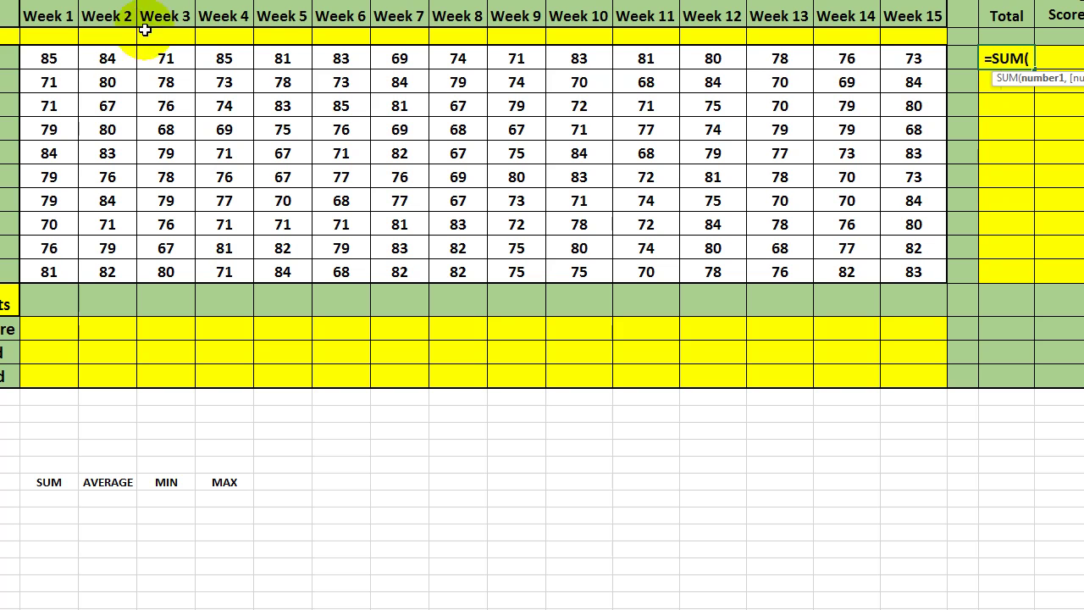
click(53, 57)
drag(52, 57, 908, 54)
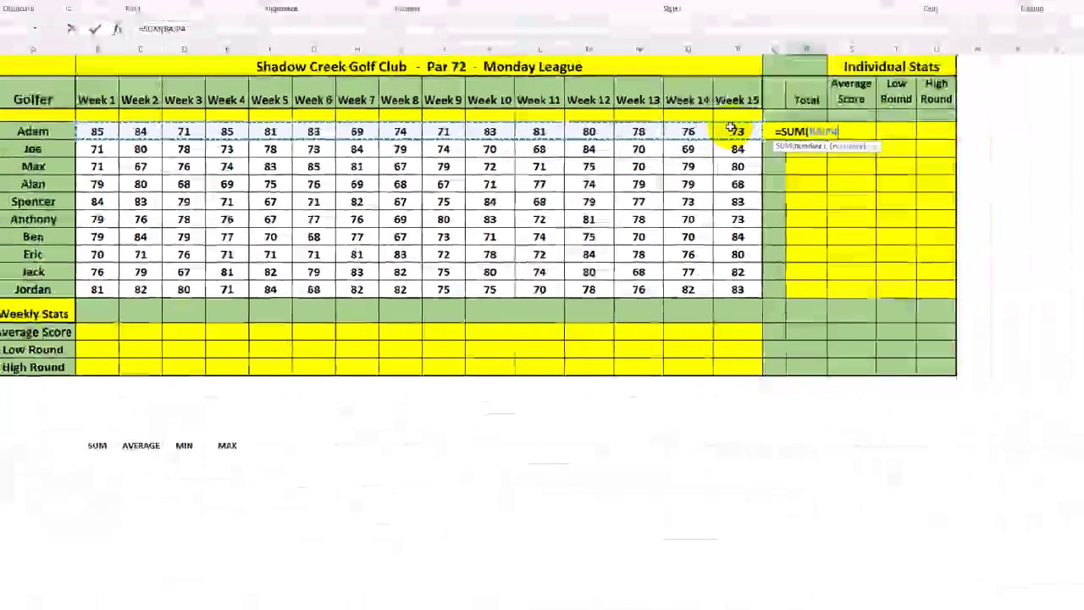
key(Return)
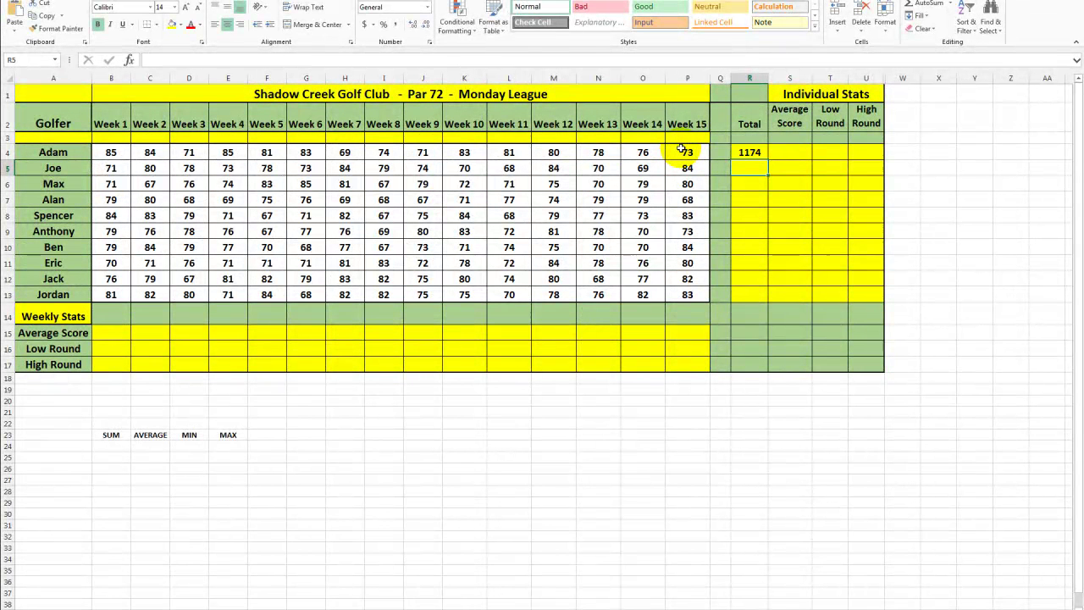
Fill the Total formula from R4 down through R13 and check the row 10 total against its Week 1 to Week 15 scores.
click(750, 151)
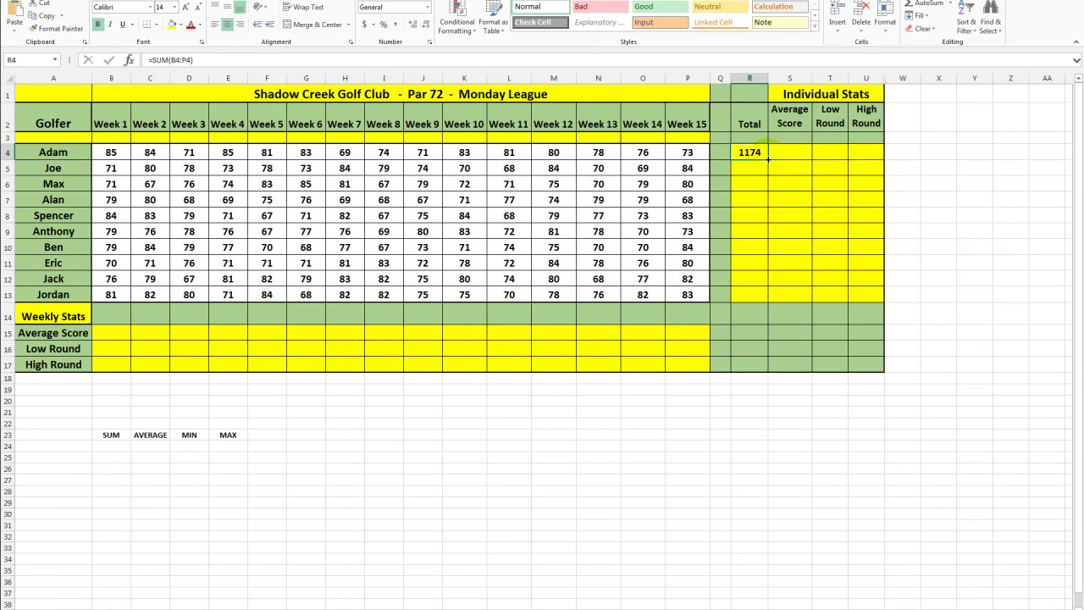
drag(769, 159, 760, 299)
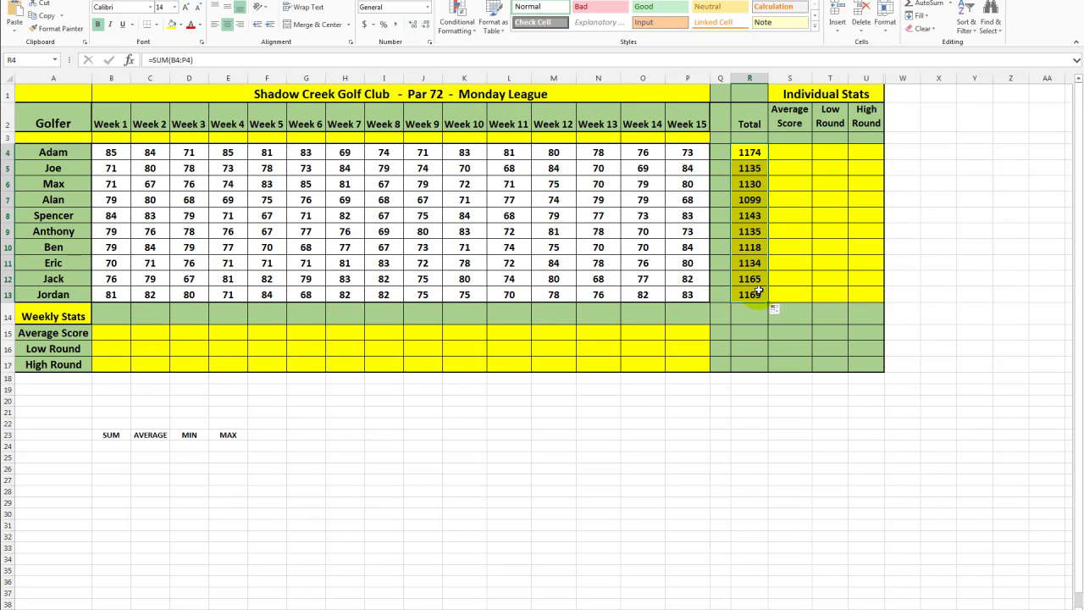
click(751, 248)
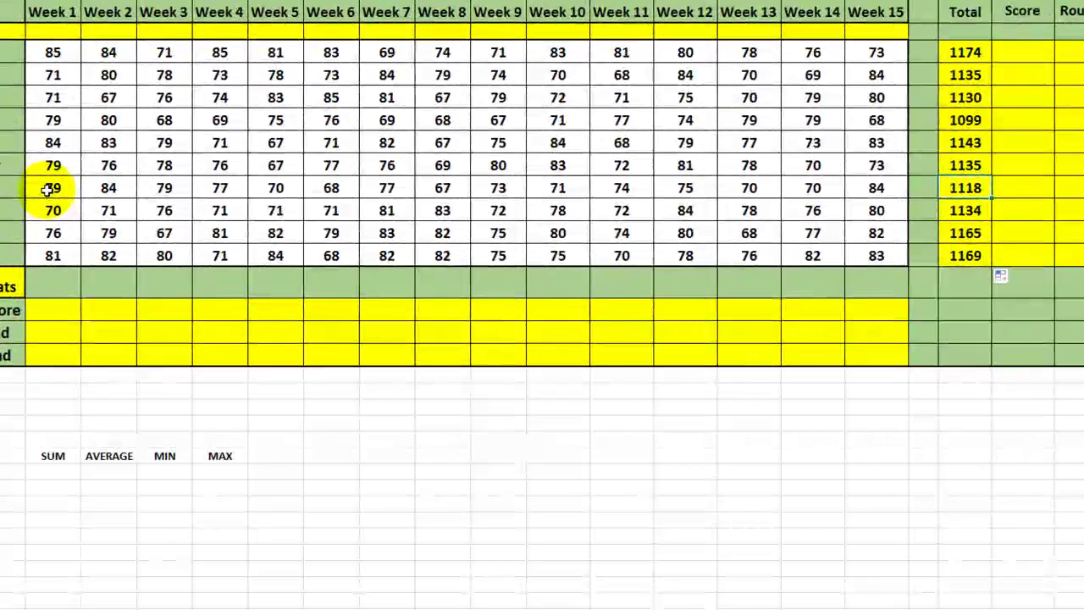
click(106, 248)
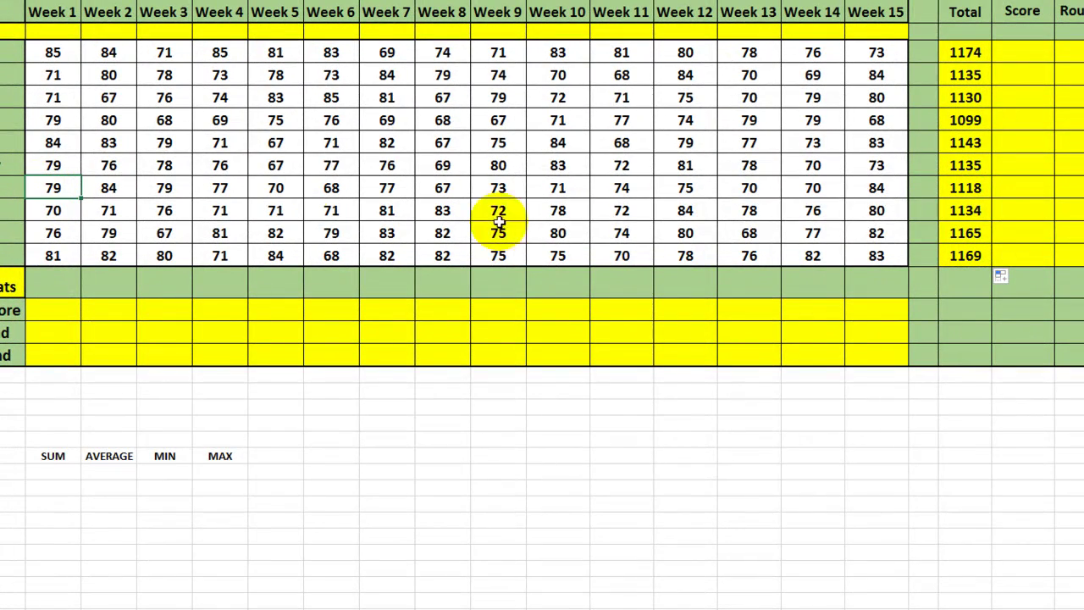
click(873, 191)
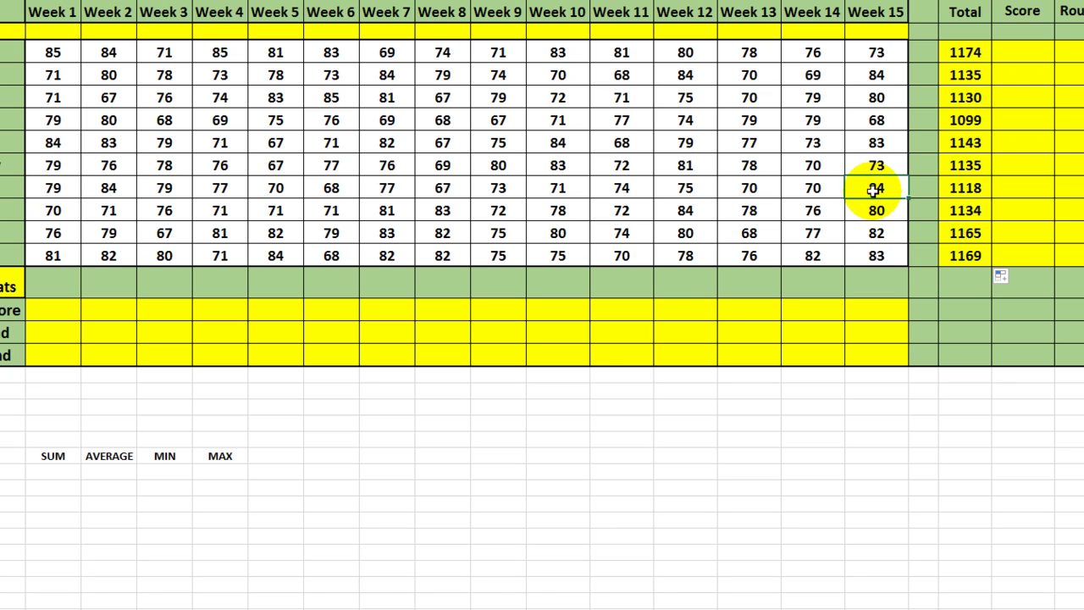
Enter an AVERAGE formula over B4:P4 in the first golfer's Average Score cell, S4.
click(1022, 50)
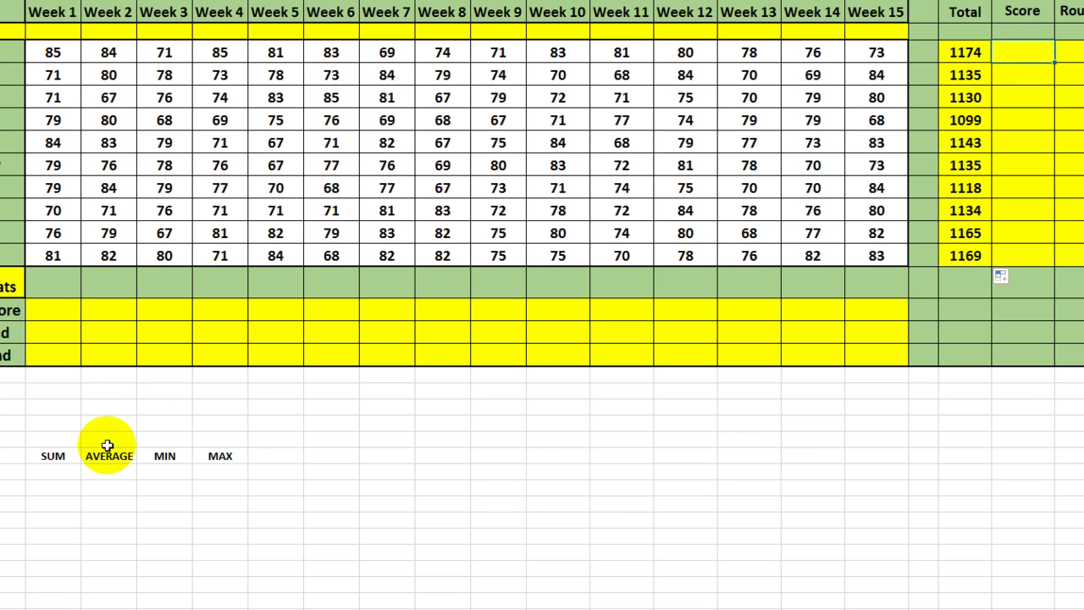
click(107, 458)
click(1026, 51)
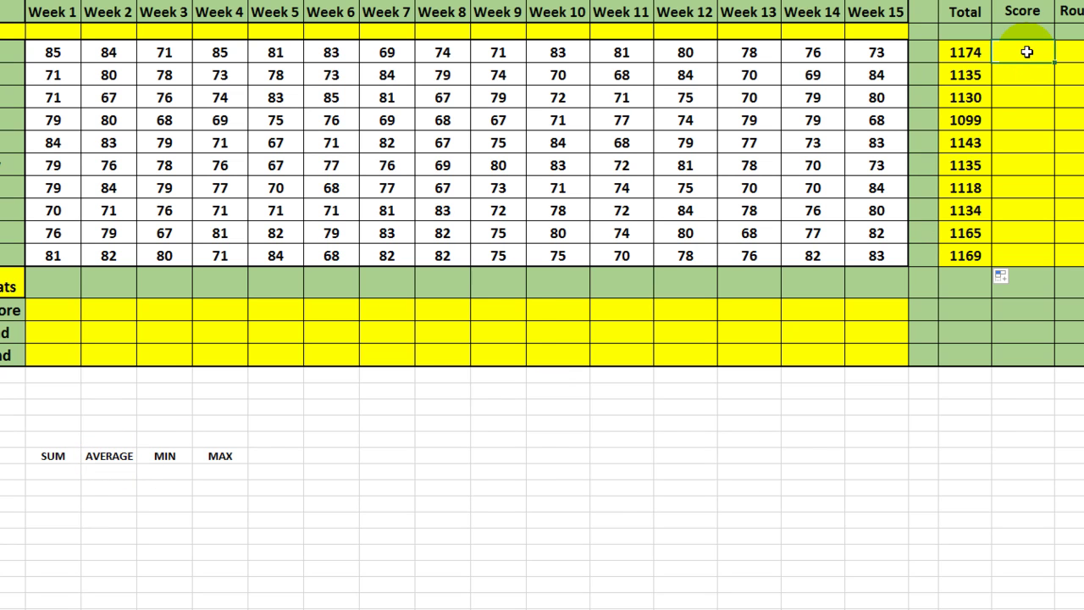
text(=AVER)
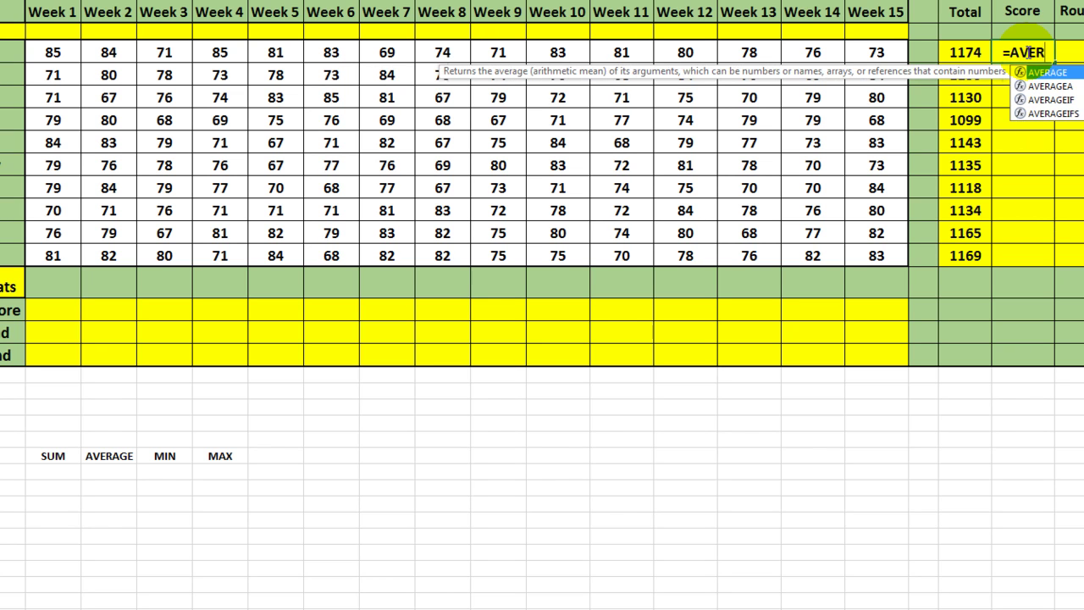
text(A)
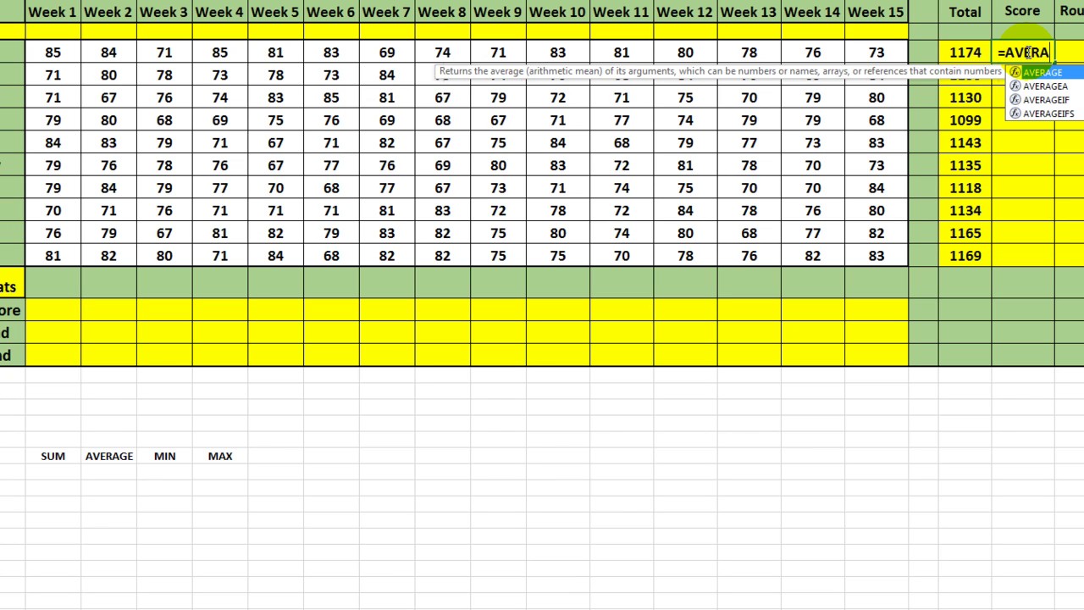
text(GE)
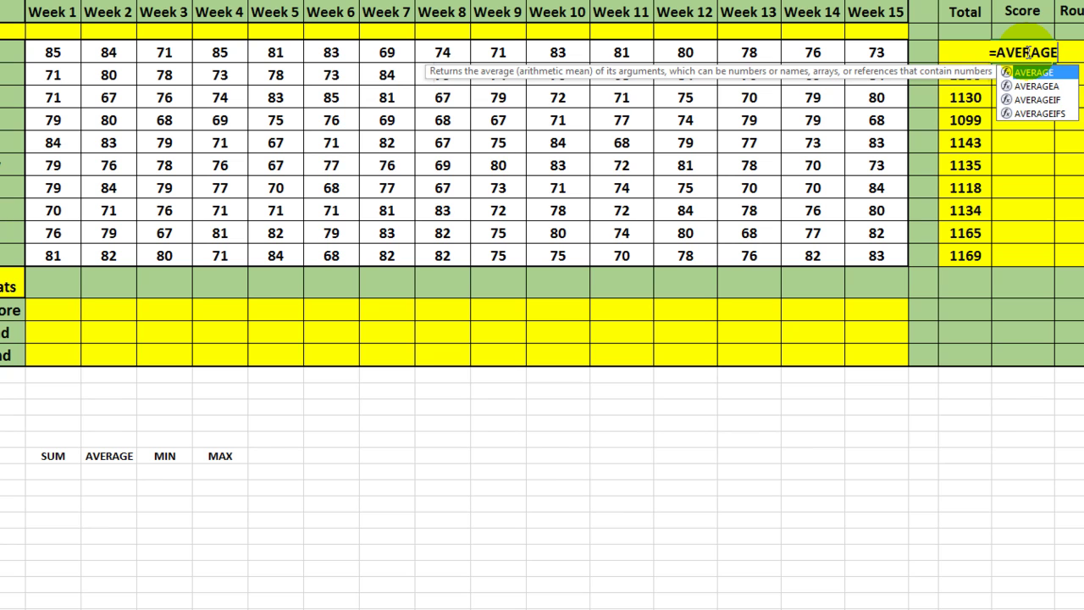
text(()
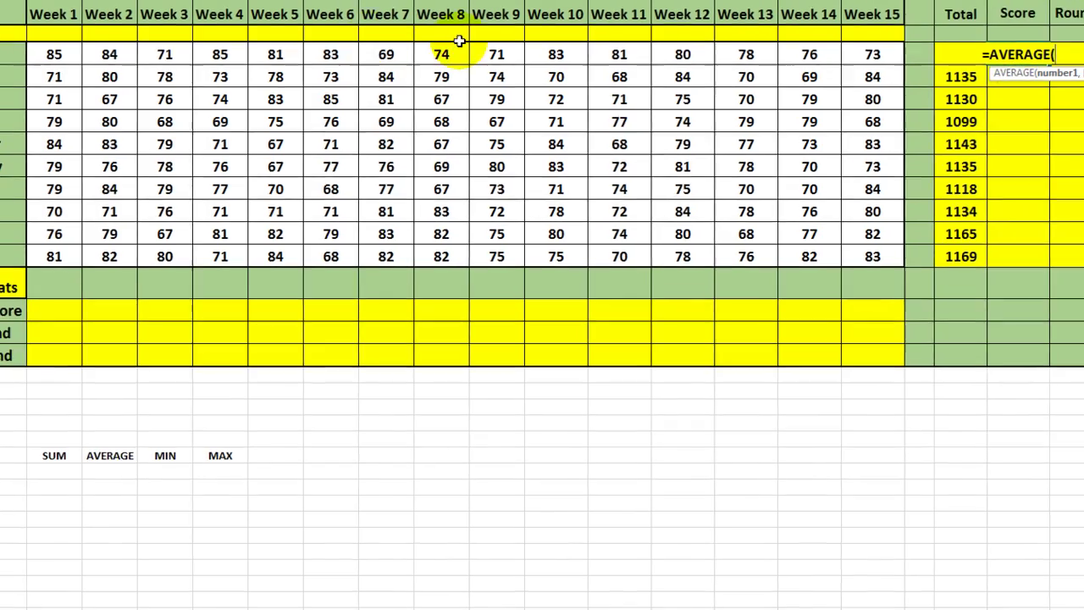
click(53, 52)
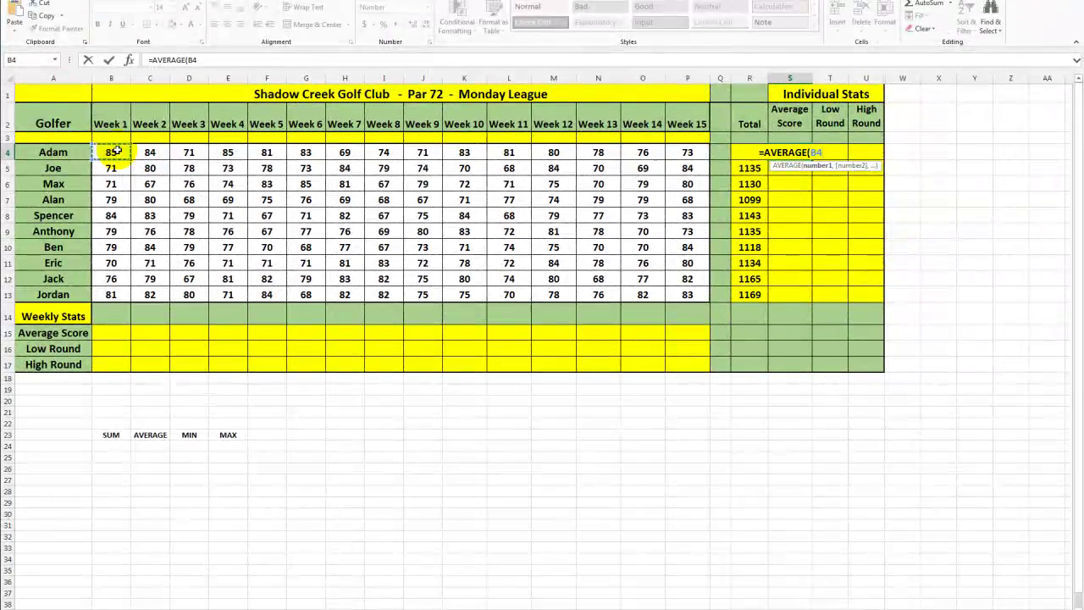
drag(114, 151, 687, 151)
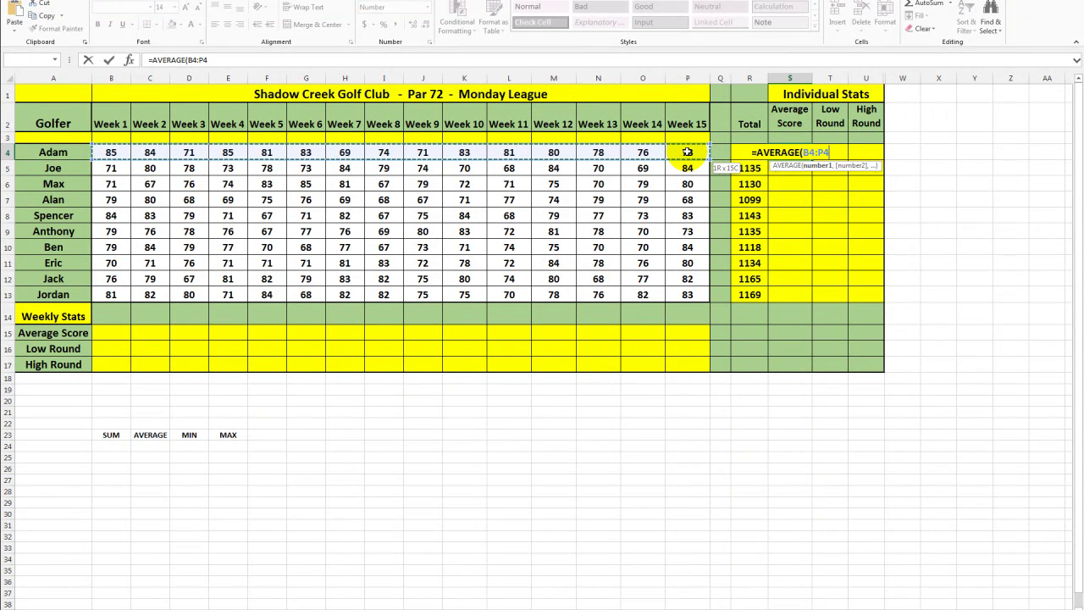
drag(687, 152, 687, 151)
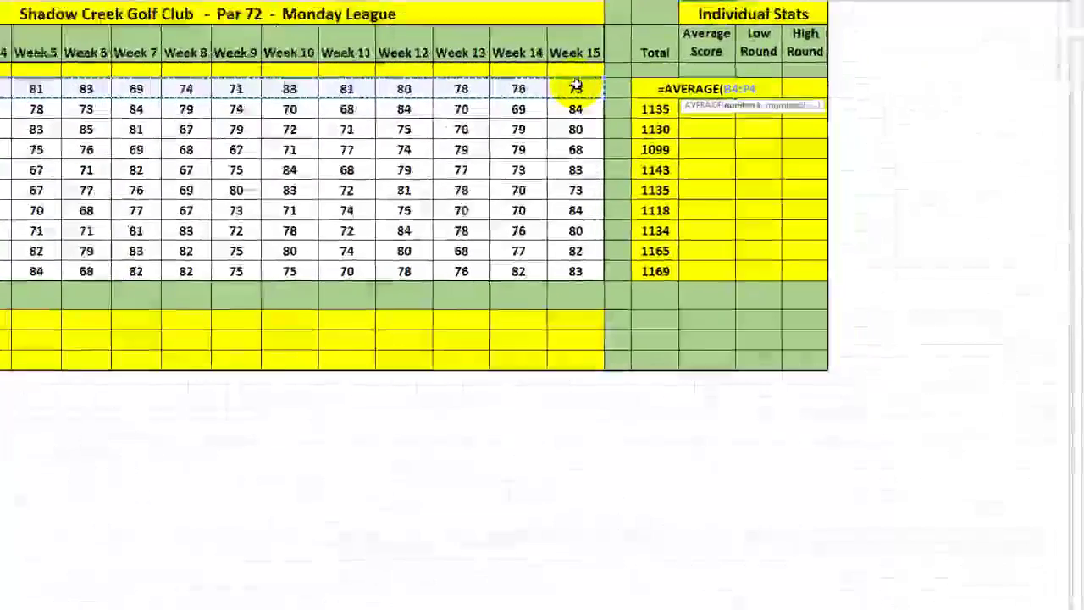
key(Return)
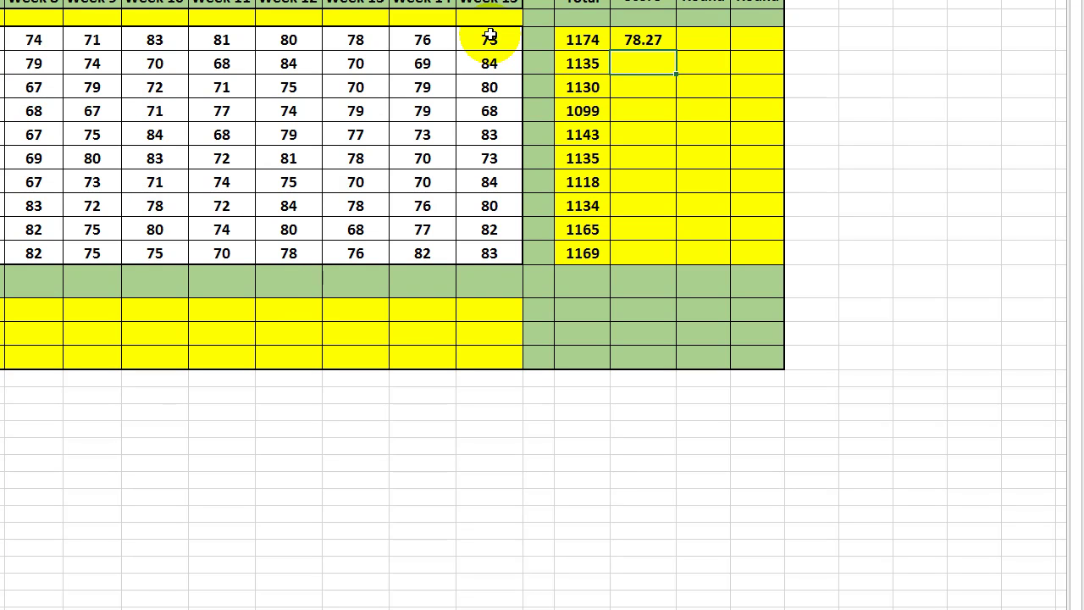
Fill the Average Score formula from S4 down through S13 for the remaining golfers.
click(635, 40)
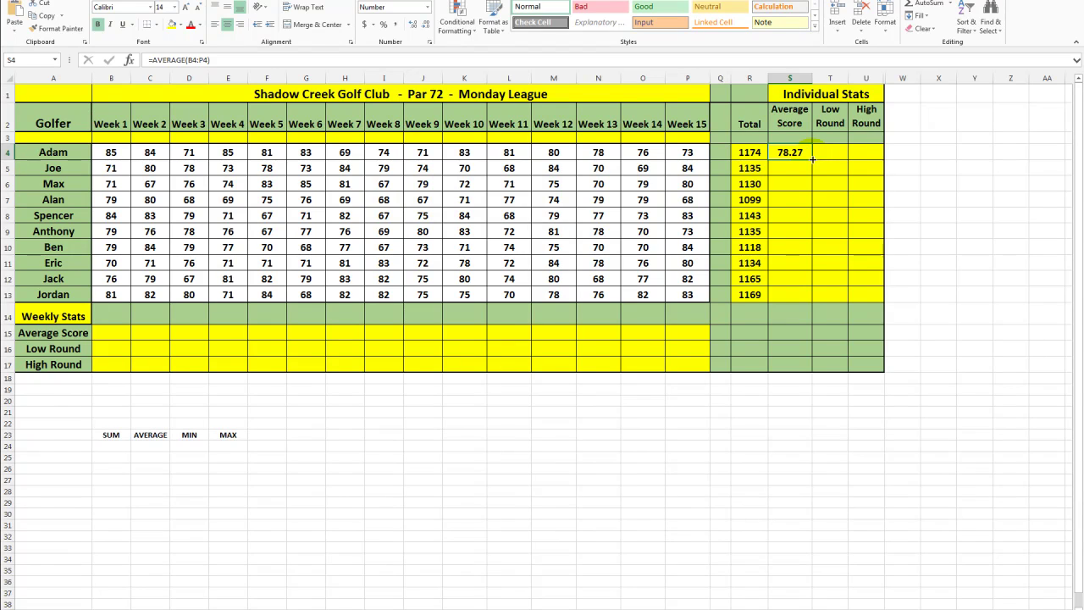
drag(812, 159, 811, 300)
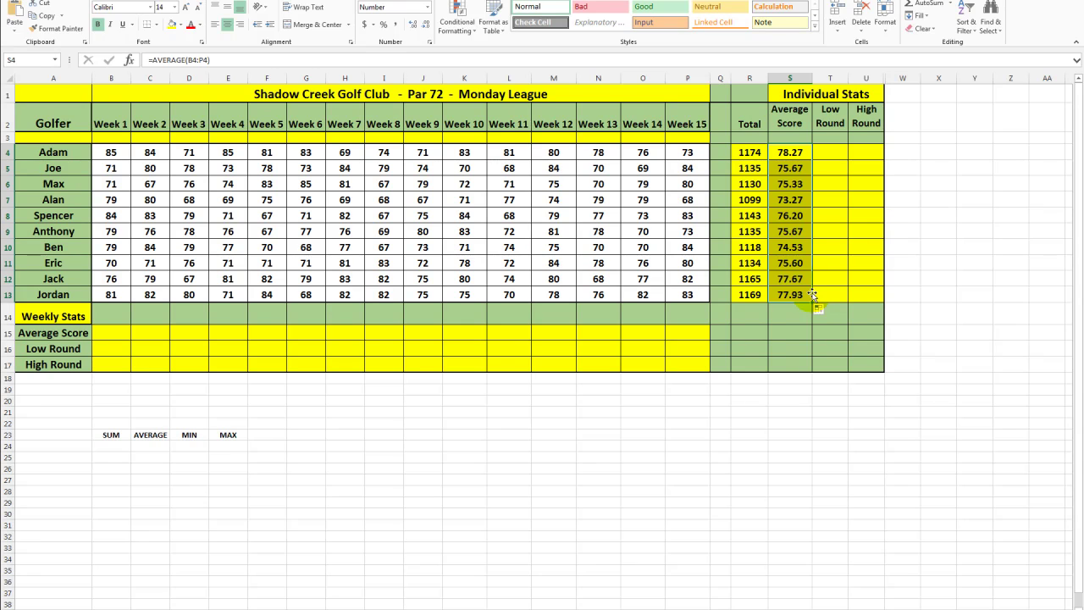
Enter a MIN formula over B4:P4 in the first golfer's Low Round cell, T4.
click(836, 150)
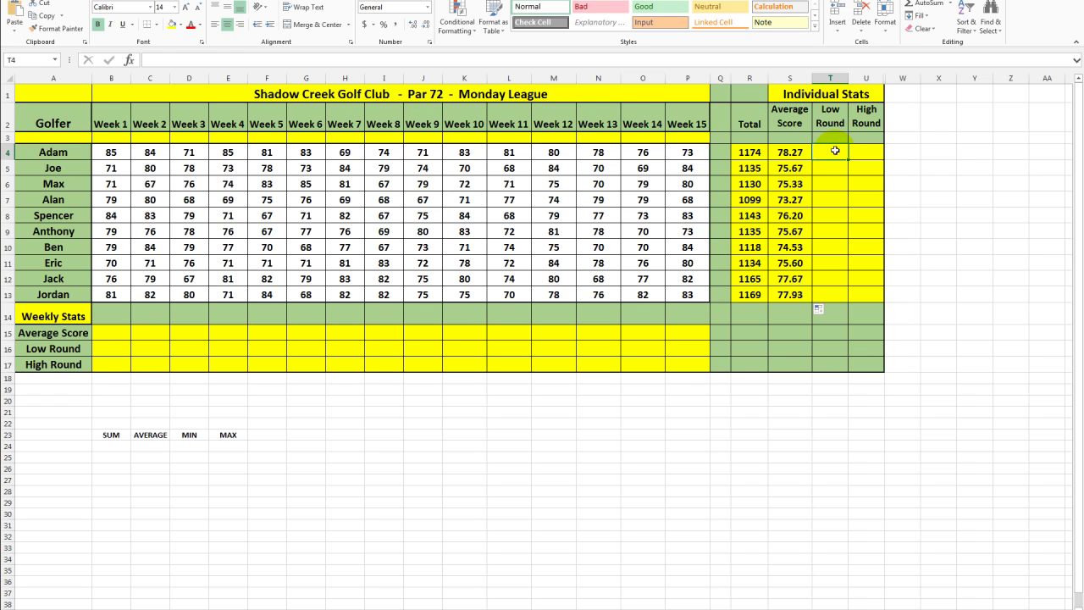
text(=)
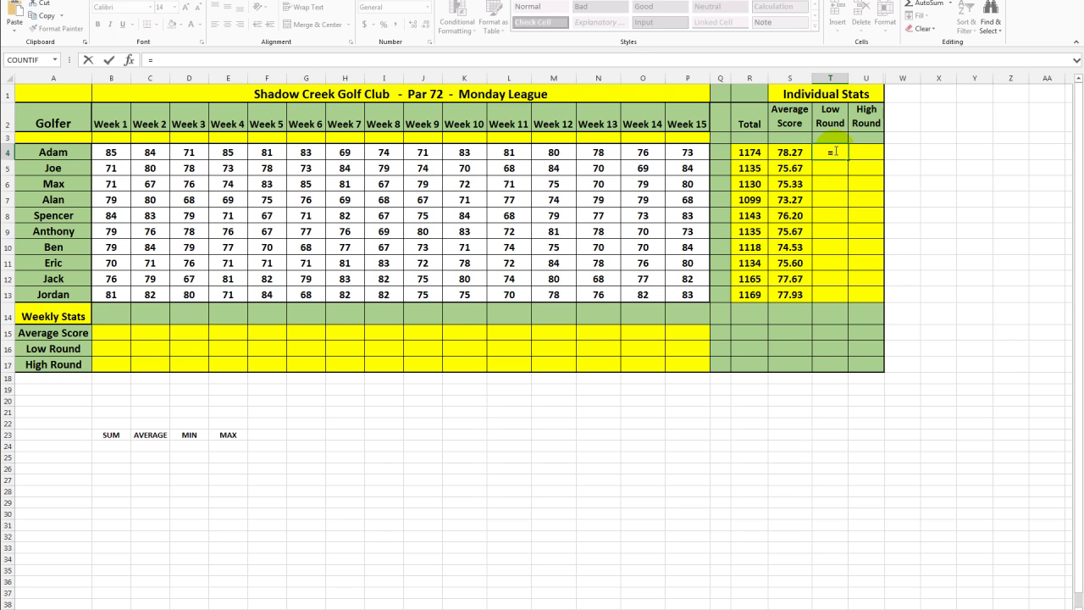
text(MIN)
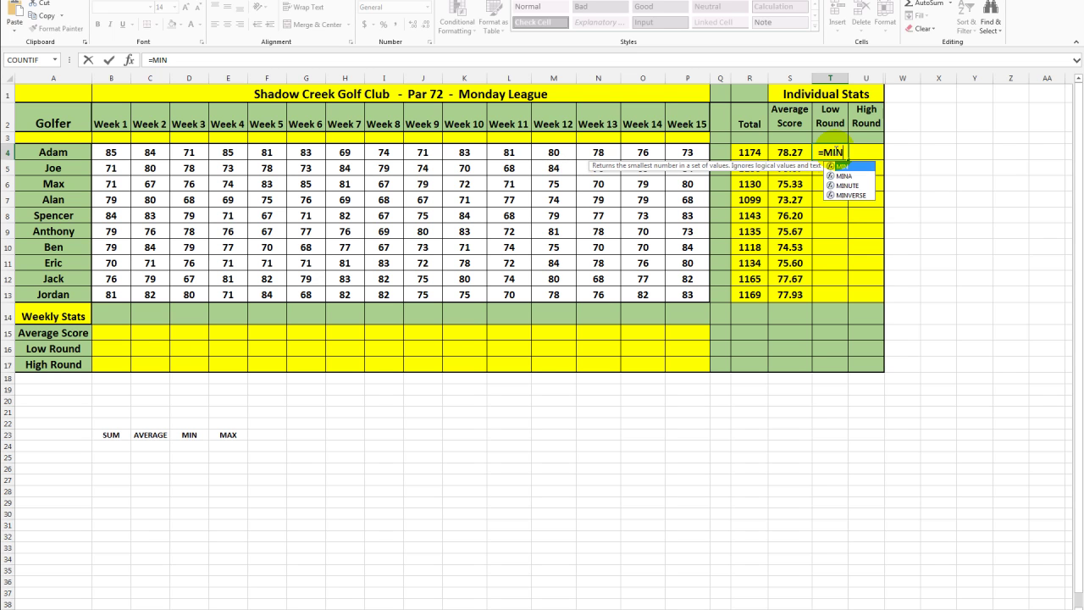
text(()
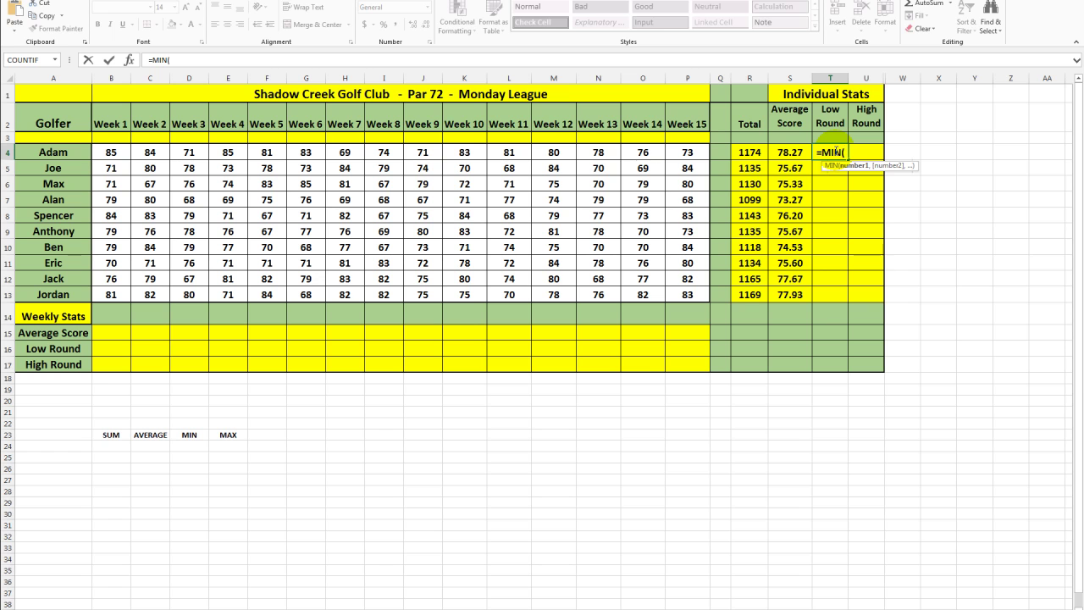
click(106, 153)
drag(129, 148, 686, 152)
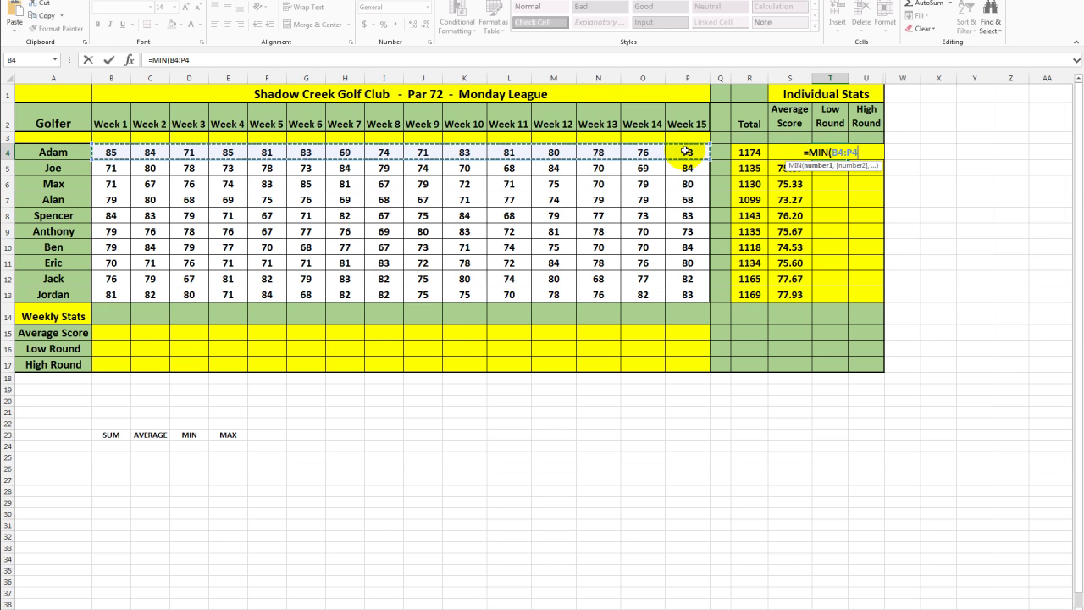
key(Return)
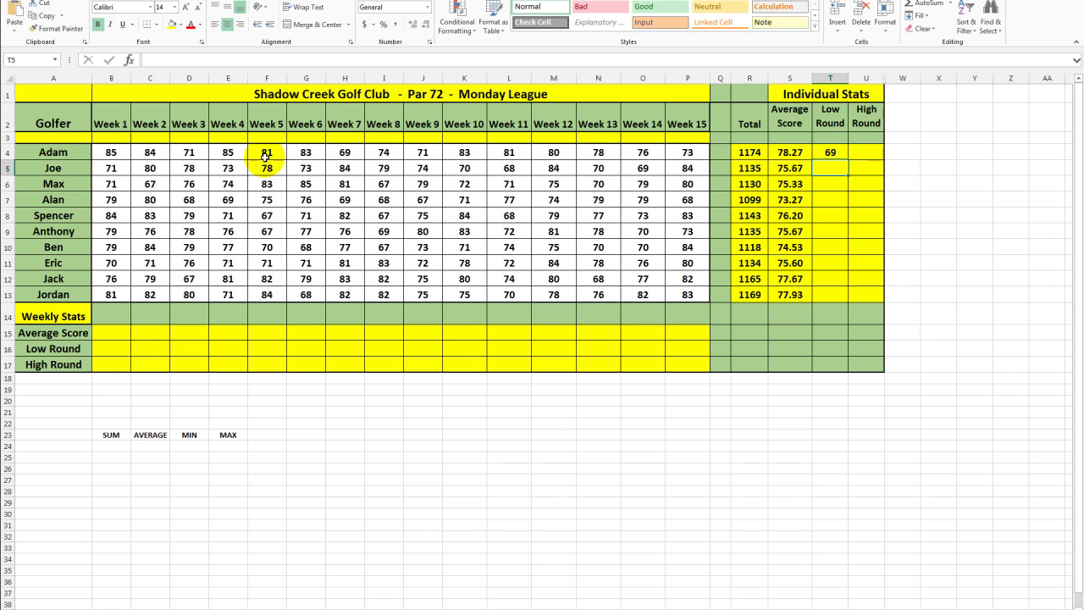
Fill the Low Round formula from T4 down through T13 and check the lows against the weekly scores.
click(349, 152)
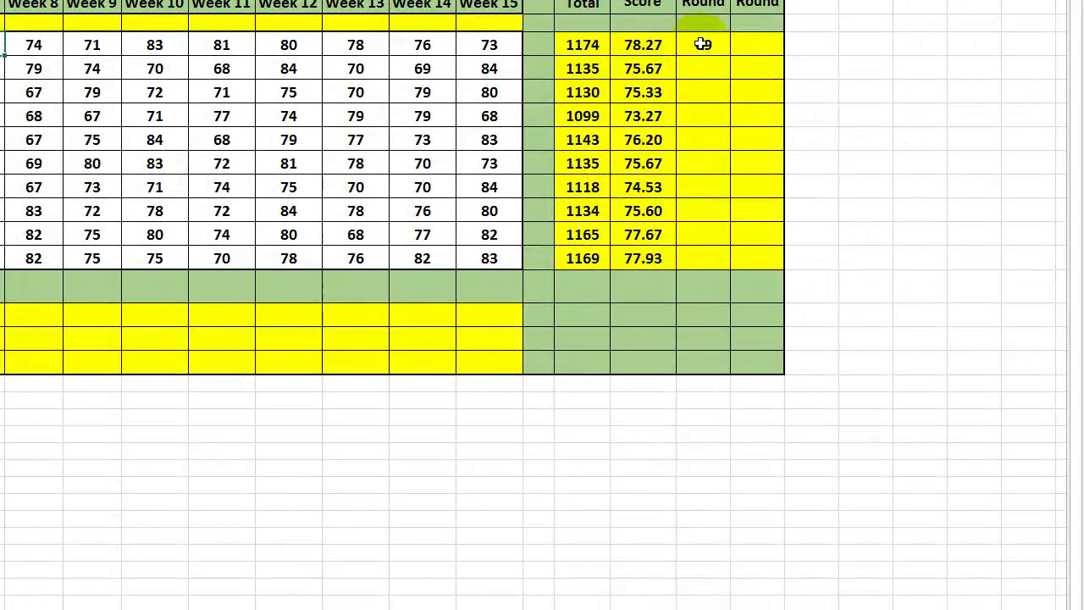
click(704, 42)
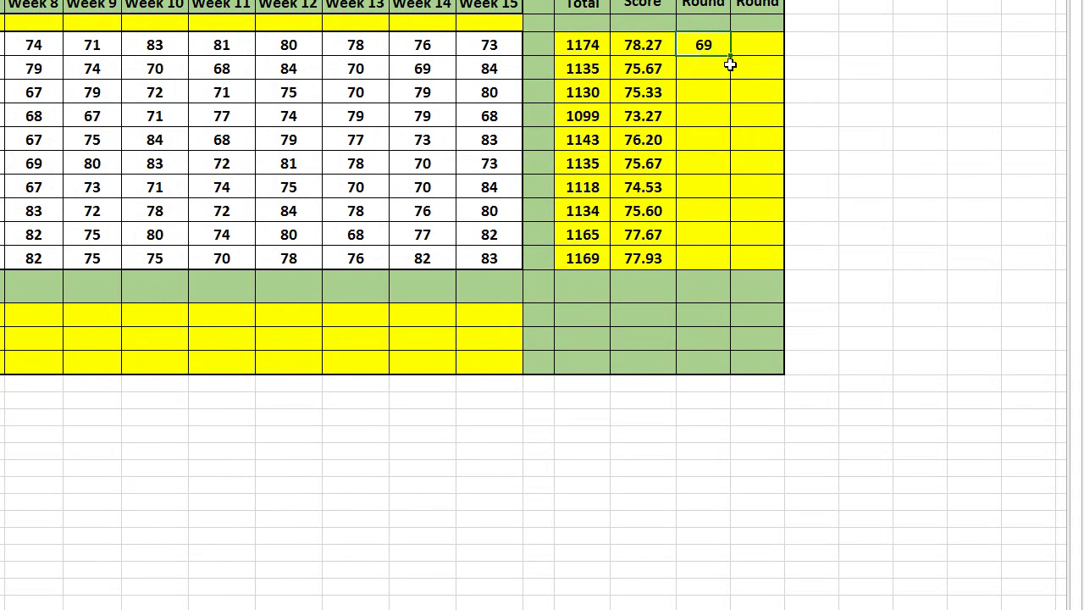
drag(731, 55, 725, 258)
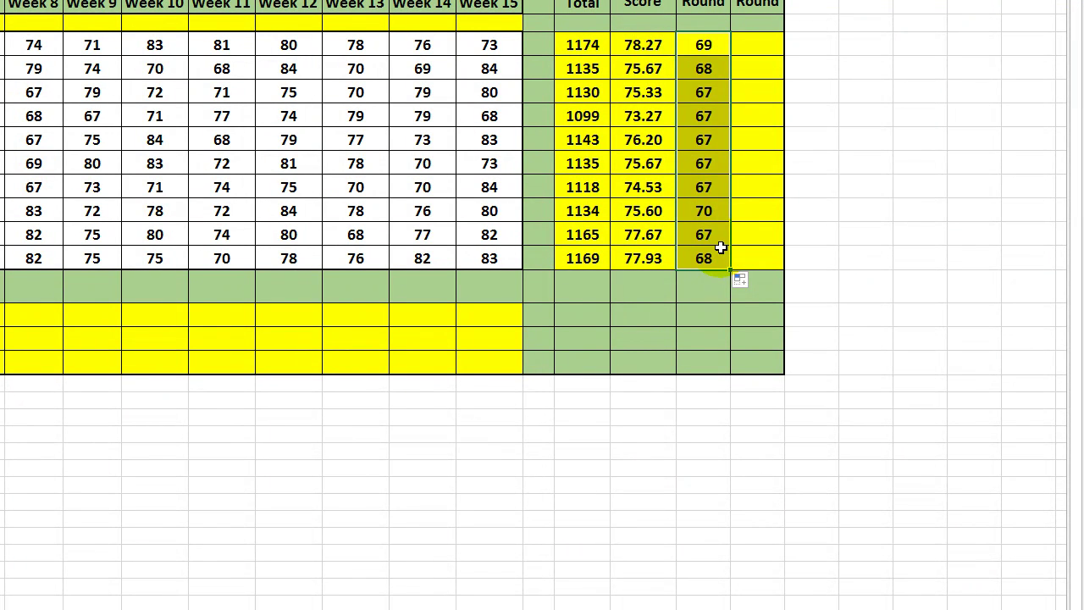
click(718, 193)
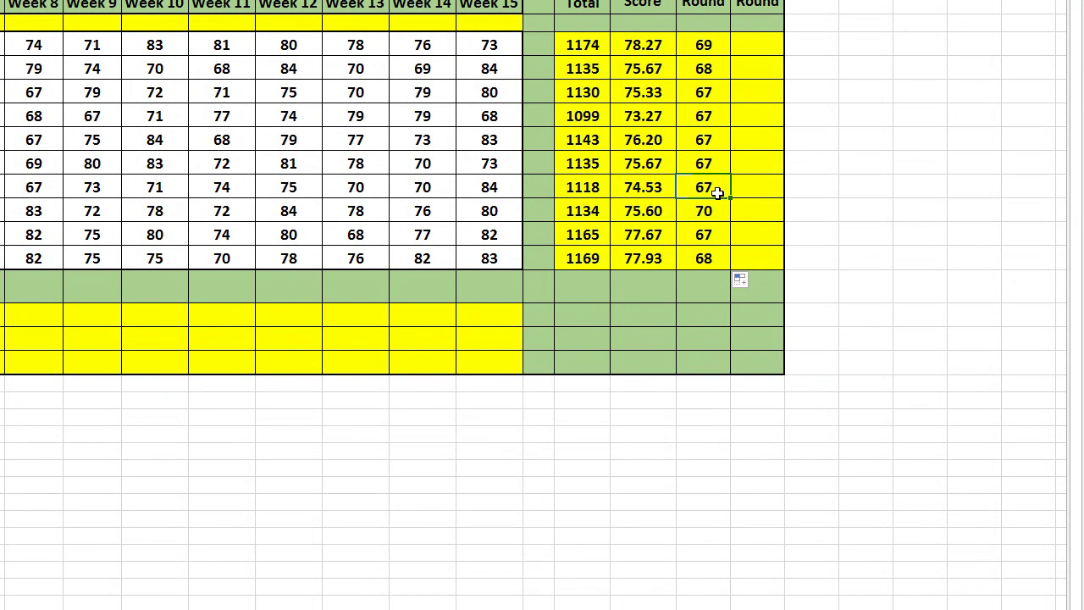
click(710, 235)
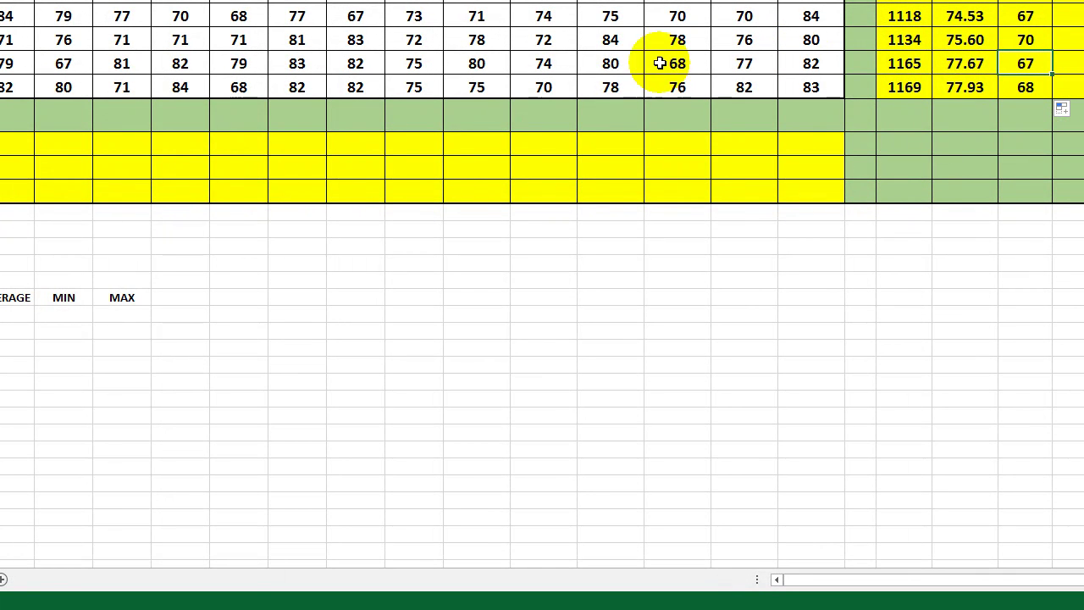
click(54, 59)
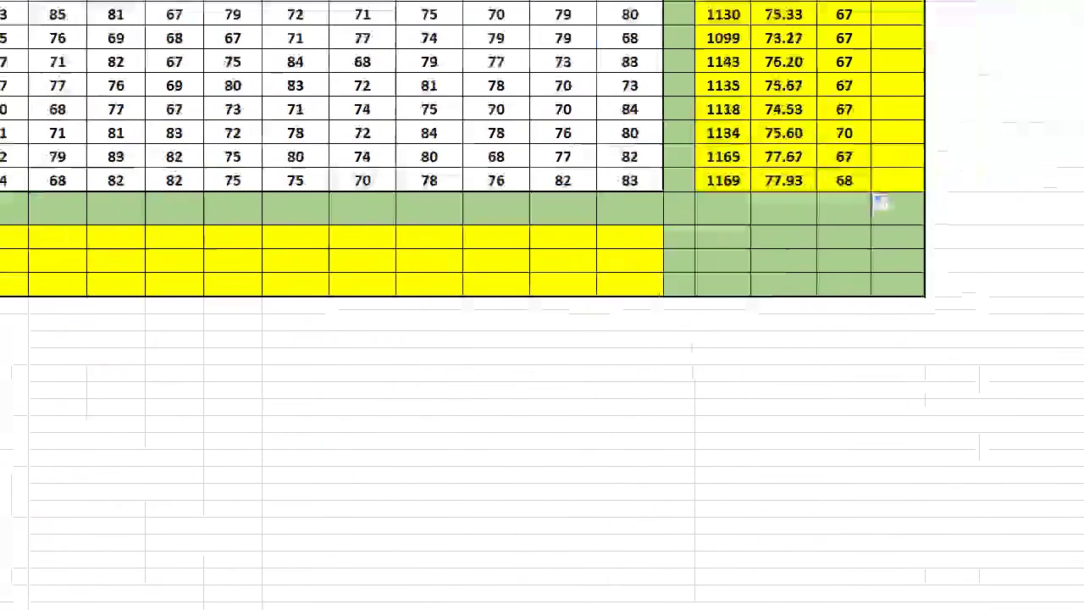
Enter a MAX formula over B4:P4 in the first golfer's High Round cell, U4, and check it against the weekly scores.
click(763, 38)
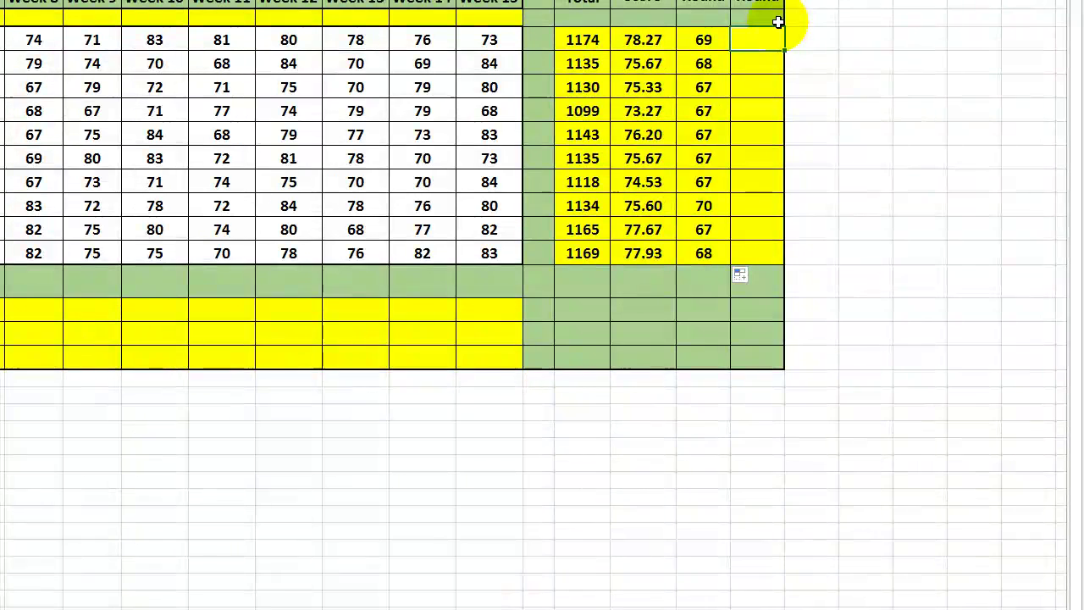
text(=MAX)
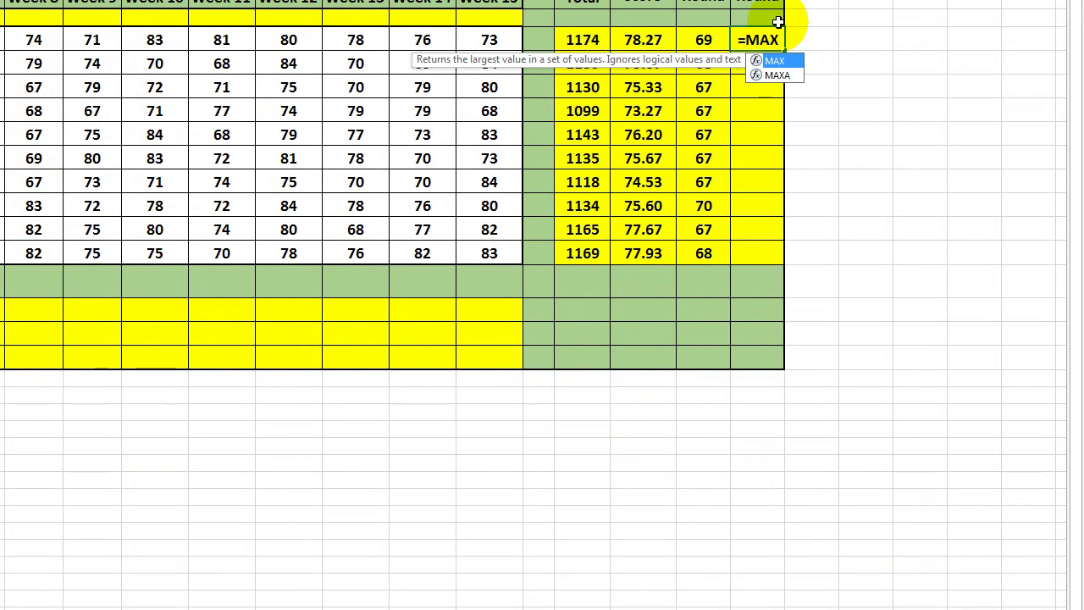
text(()
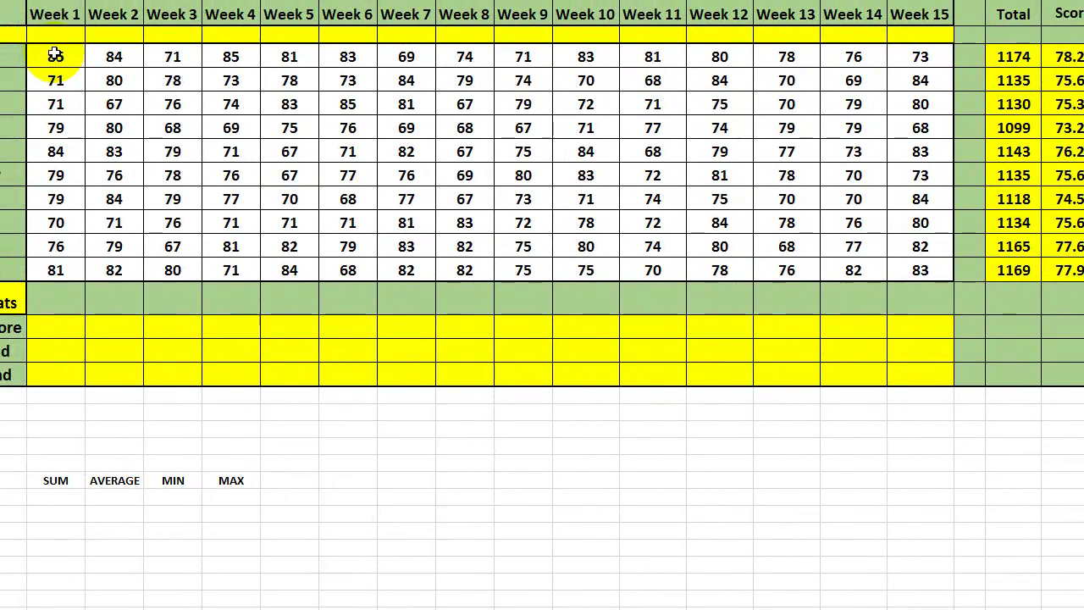
drag(54, 52, 909, 61)
key(Return)
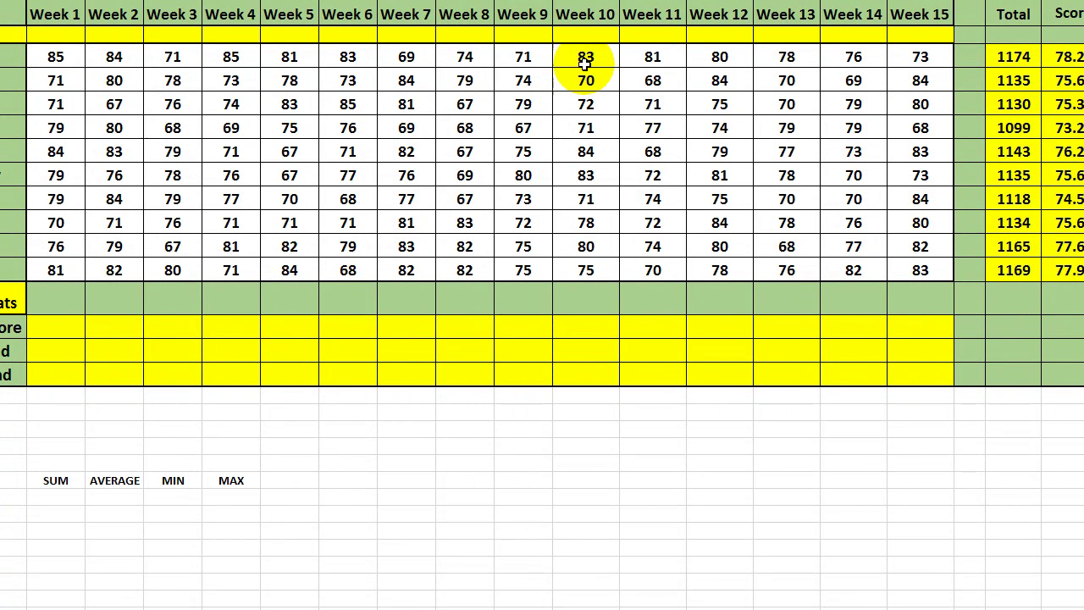
click(48, 58)
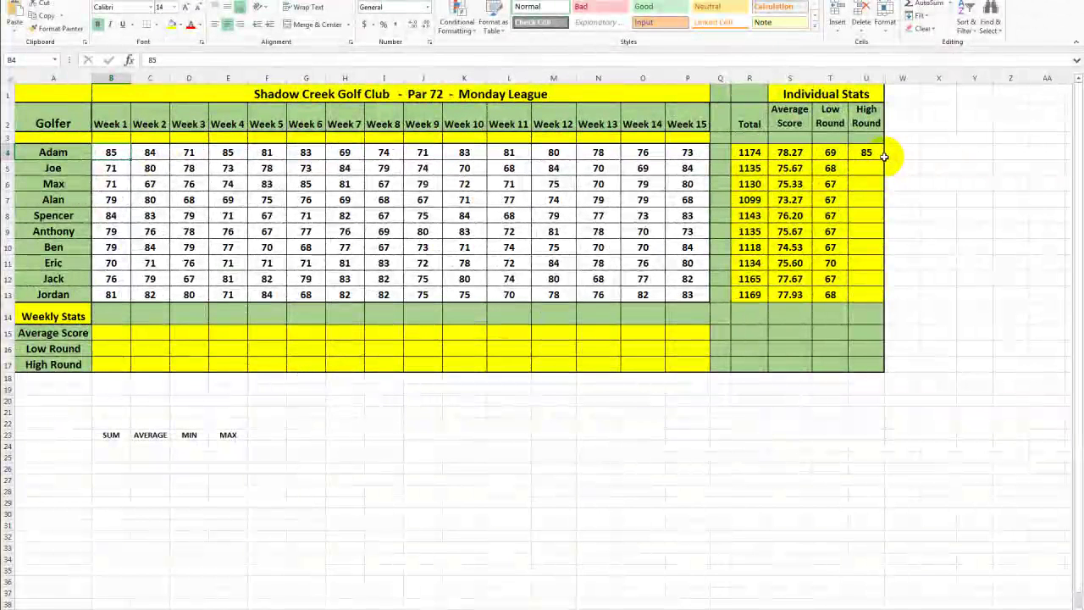
Fill the High Round formula from U4 down through U13 for the remaining golfers.
click(869, 155)
drag(884, 160, 886, 294)
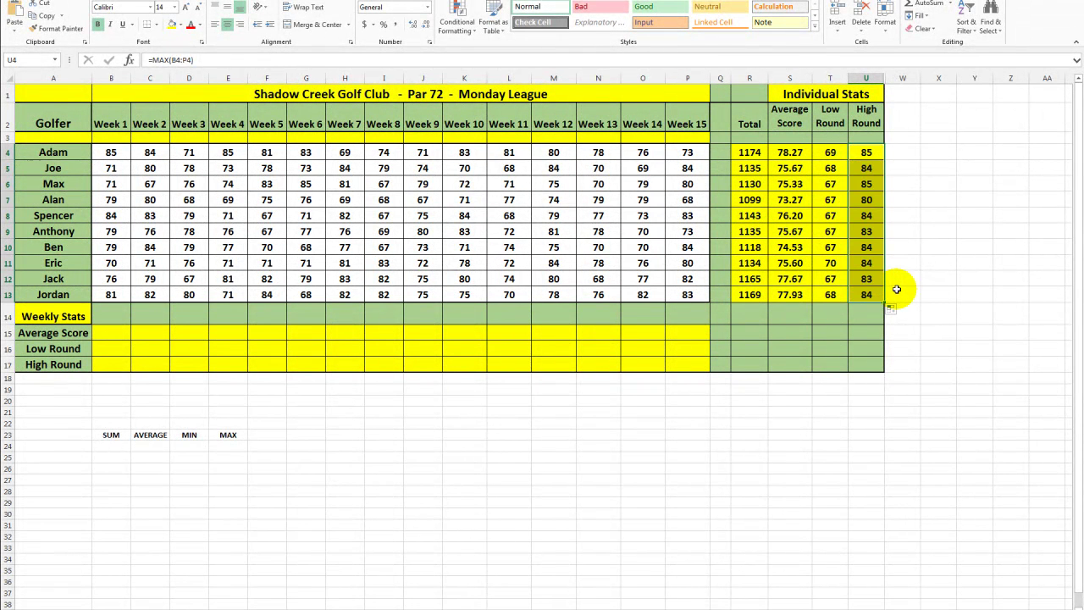
click(896, 290)
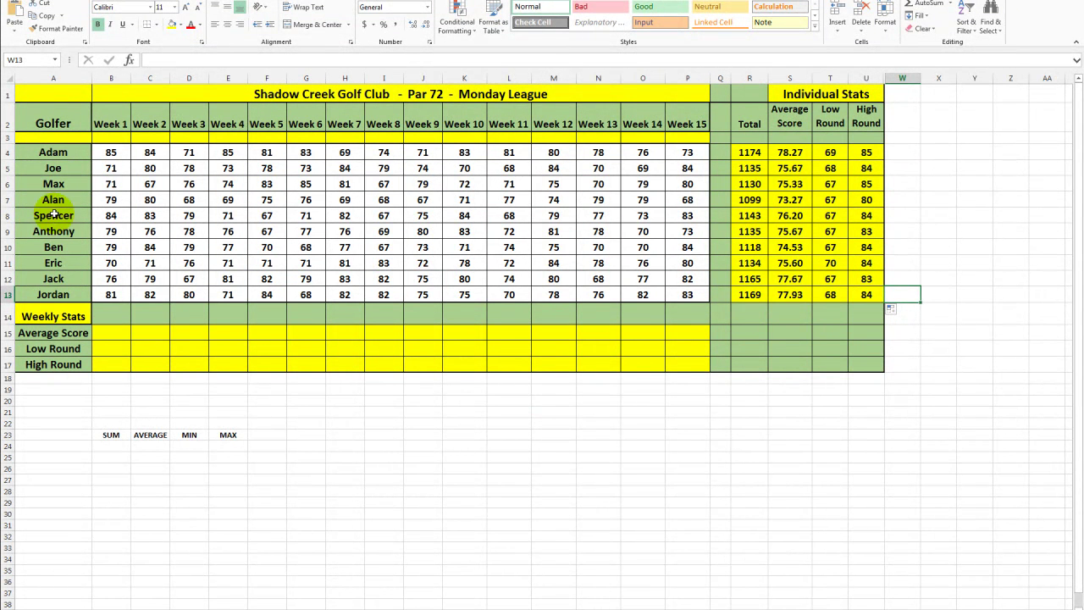
Enter an AVERAGE formula over B4:B13 in Week 1's Average Score cell, B15.
click(115, 333)
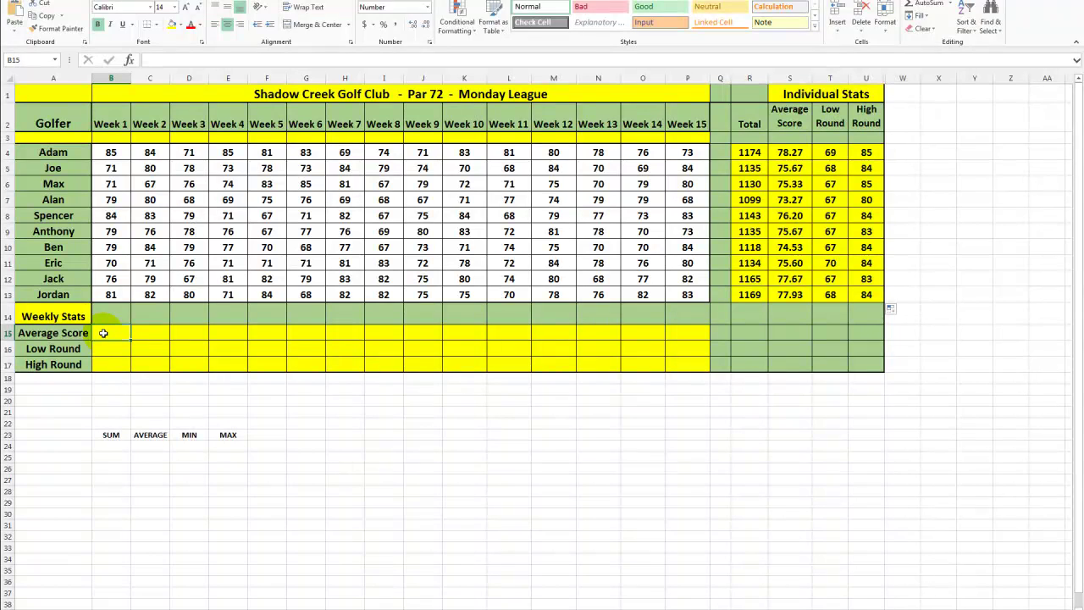
text(=AVERAGE)
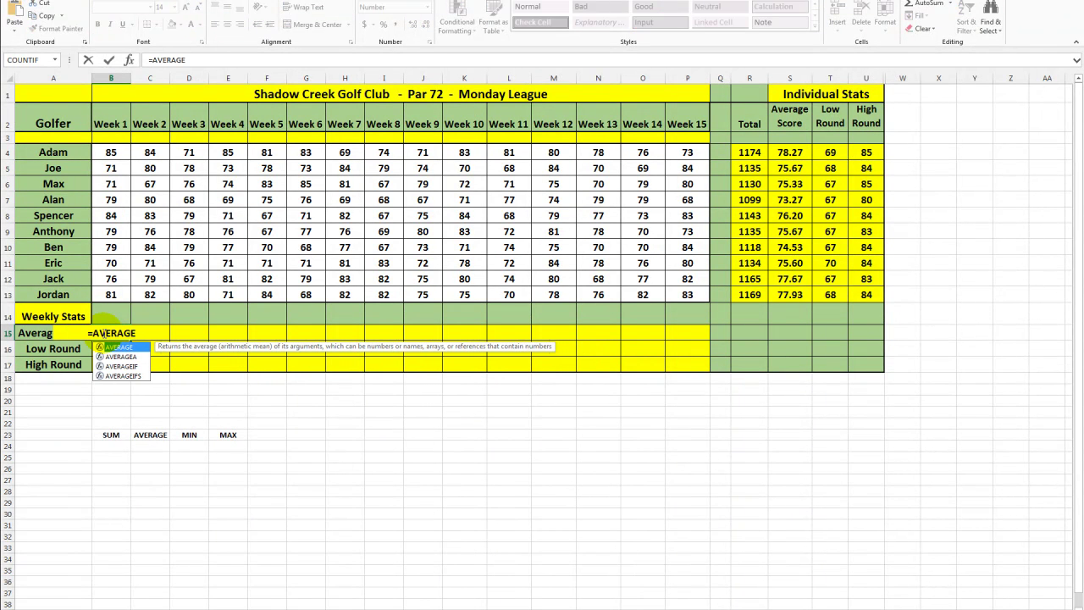
text(()
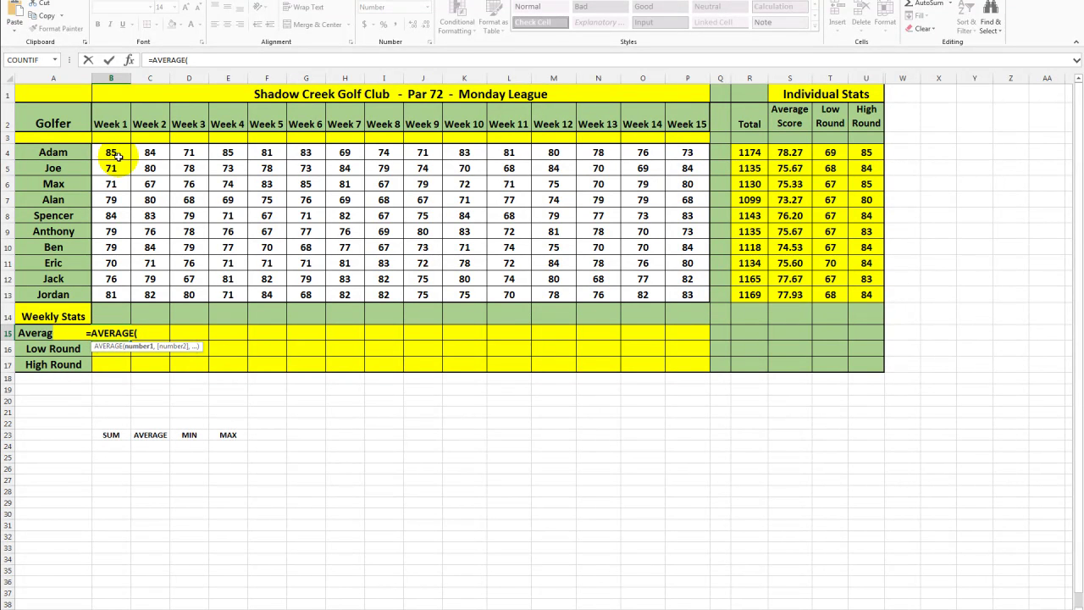
drag(108, 153, 109, 293)
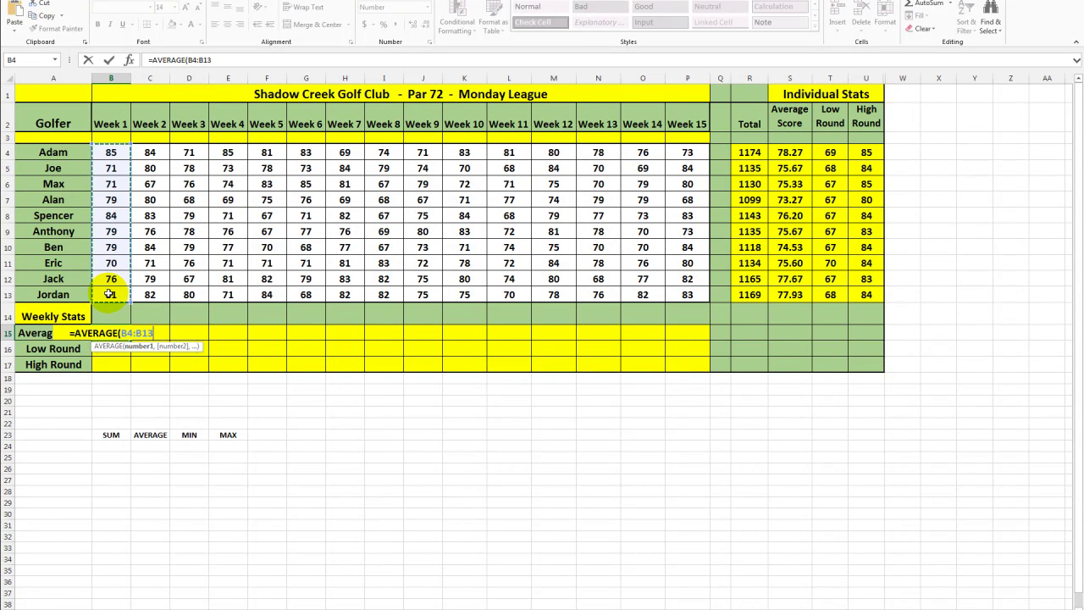
key(Return)
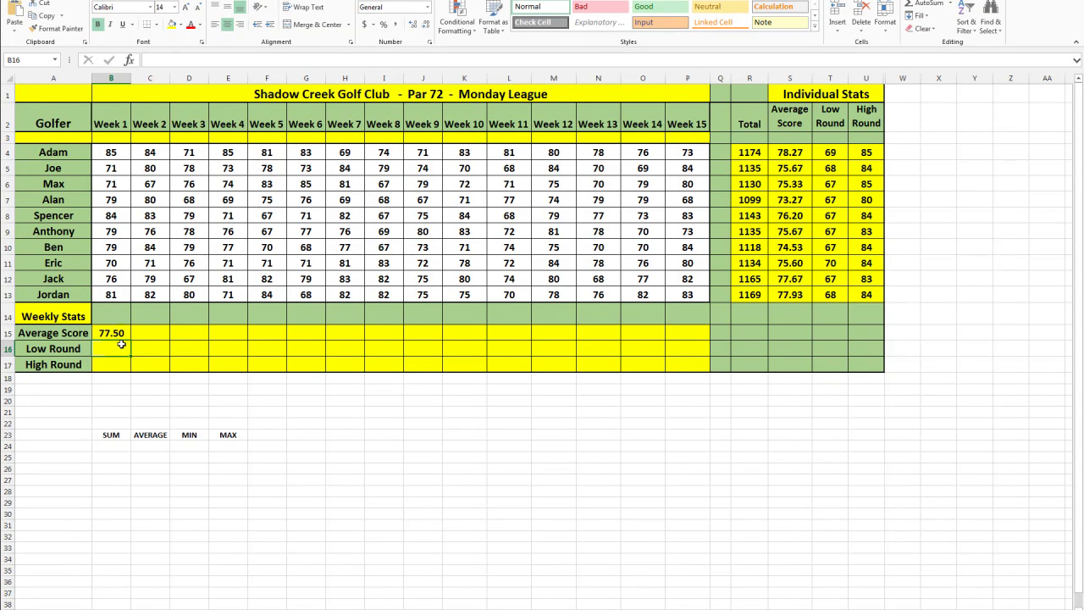
Enter a MIN formula over B4:B13 in Week 1's Low Round cell, B16, and check it against the Week 1 scores.
text(=MIN)
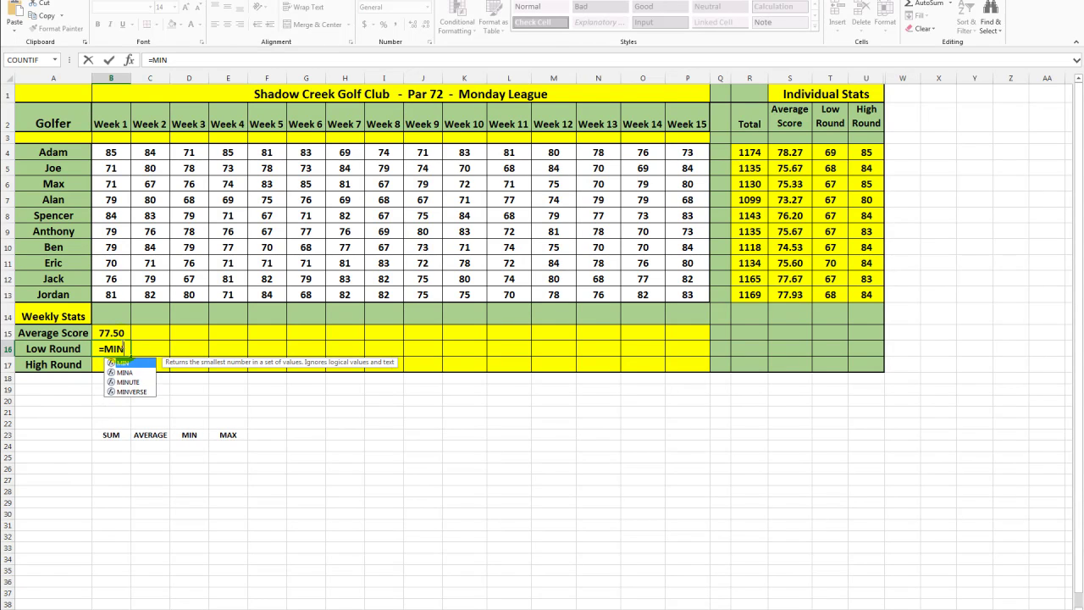
text(()
drag(112, 153, 115, 295)
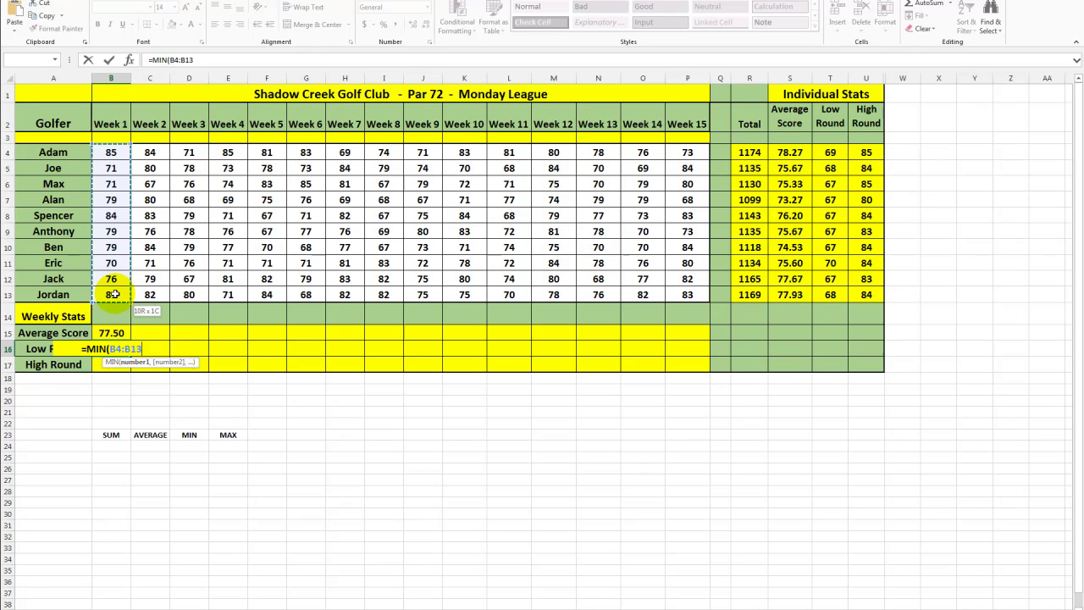
key(Return)
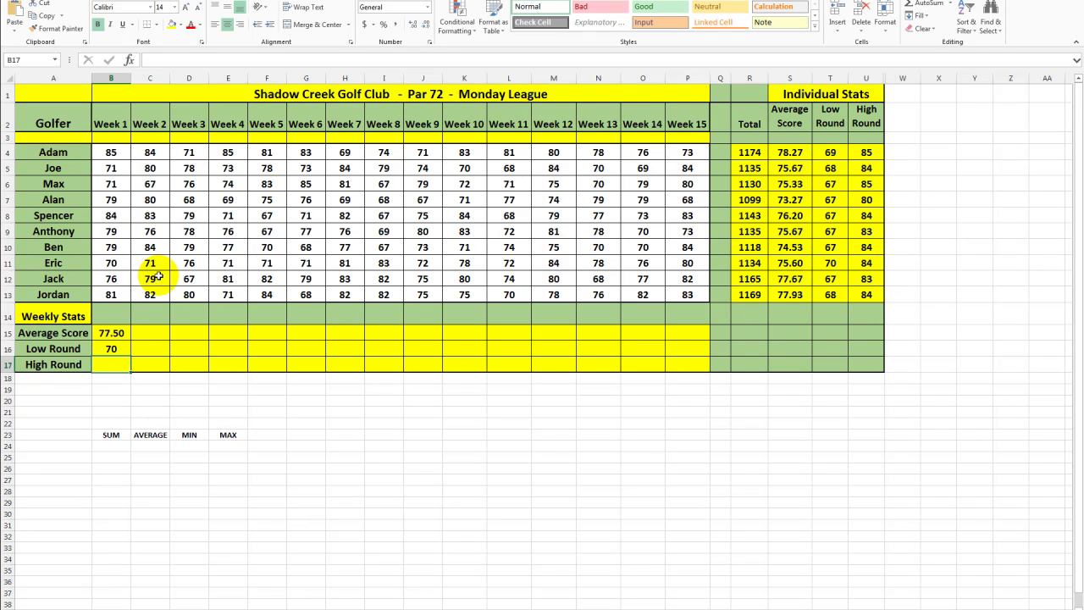
click(112, 263)
click(112, 263)
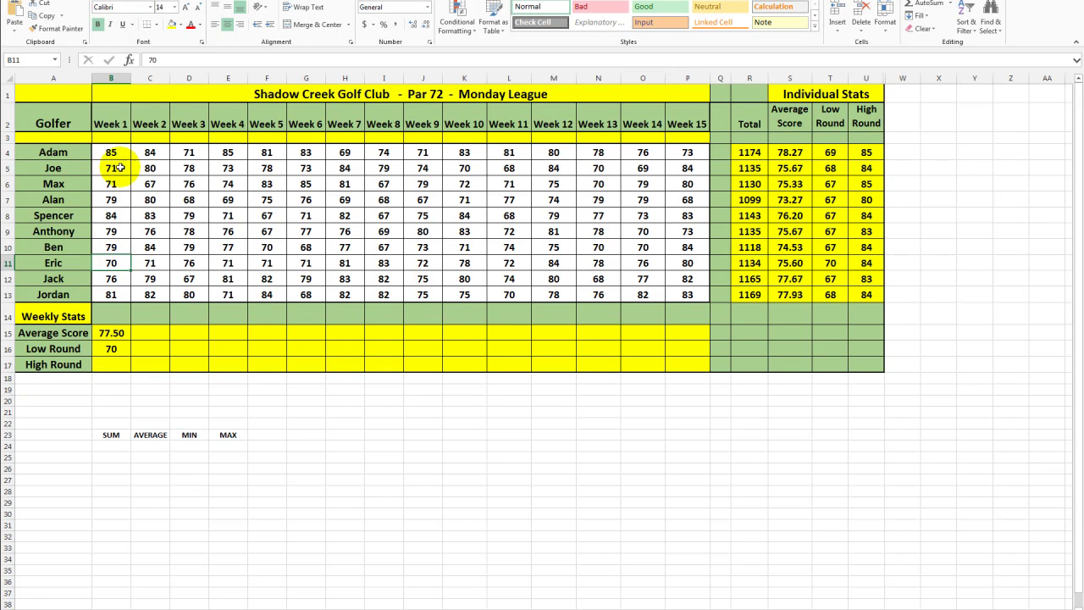
Enter a MAX formula over B4:B13 in Week 1's High Round cell, B17.
click(111, 362)
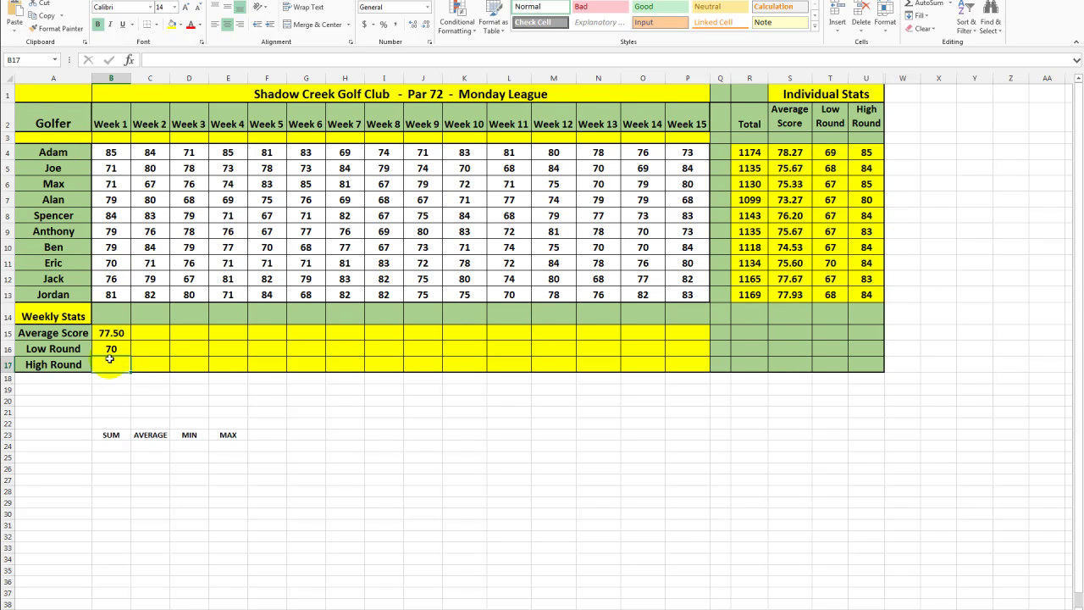
text(=)
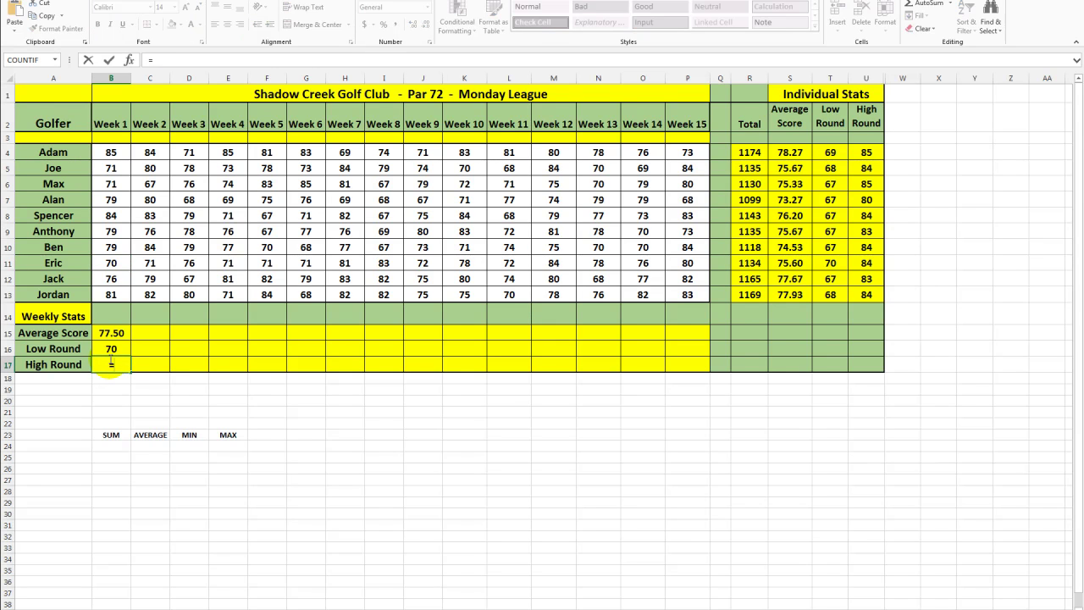
text(MAX)
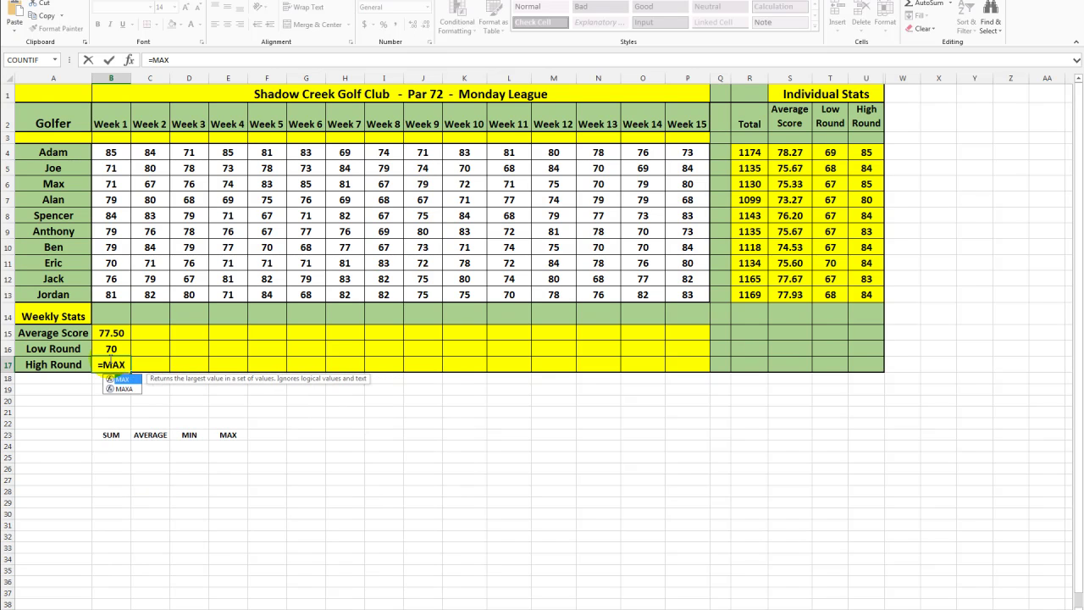
text(()
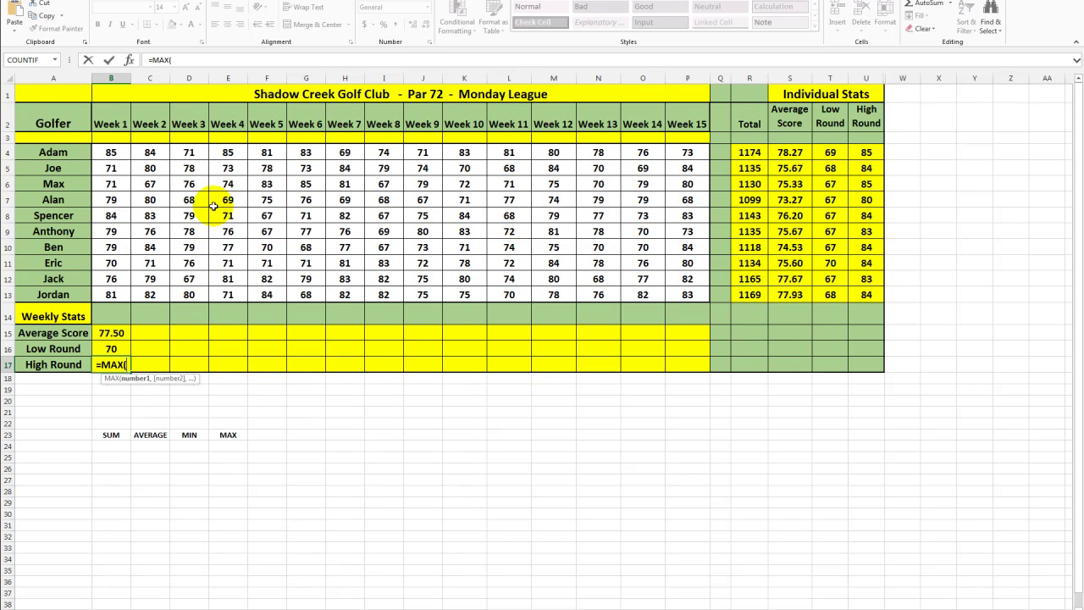
drag(111, 152, 110, 288)
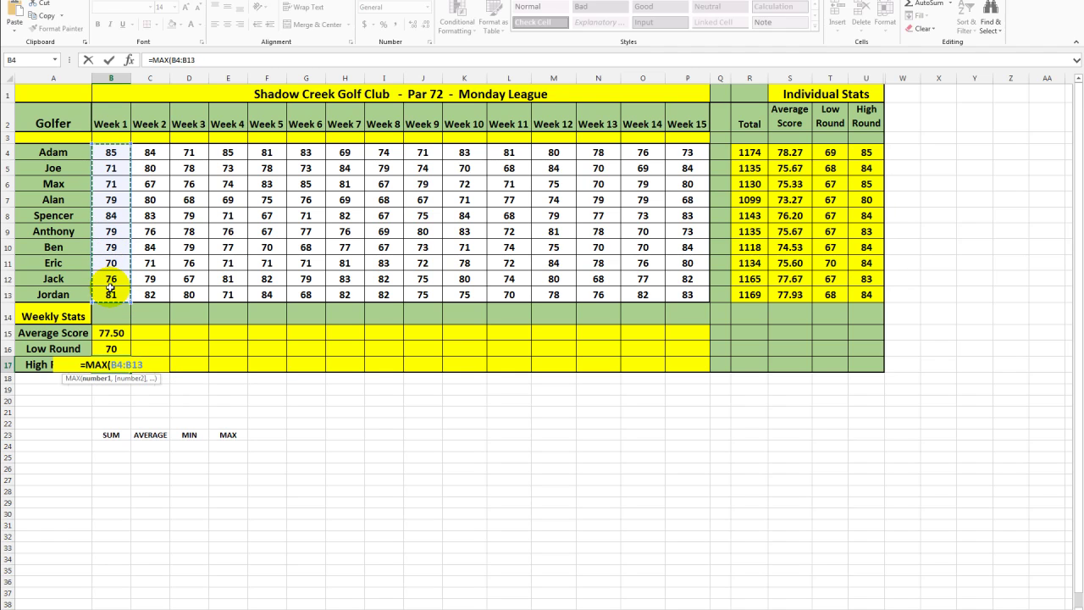
key(Return)
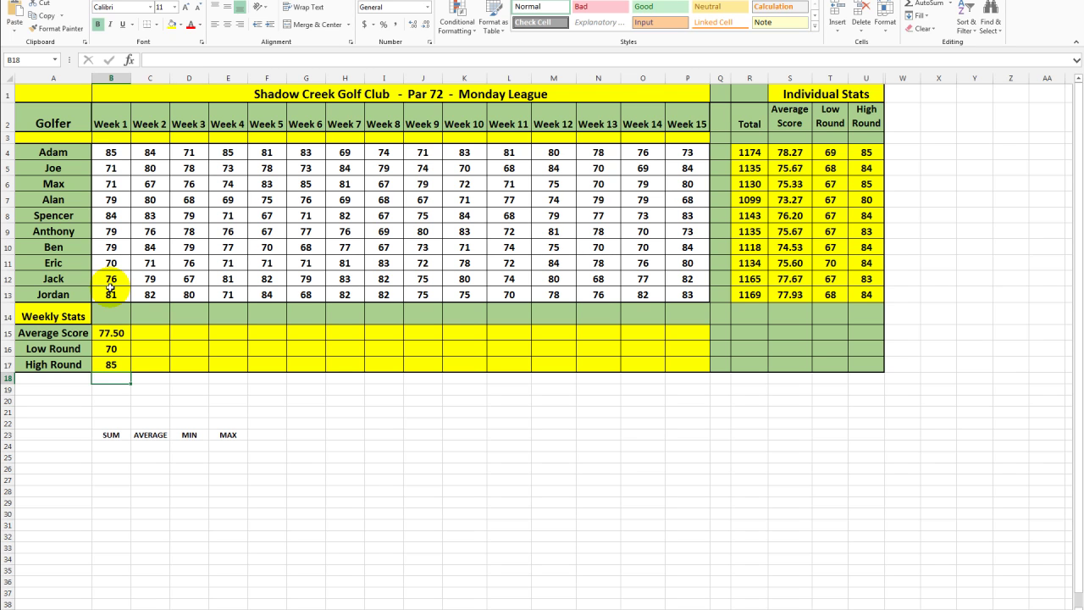
Replace the formula in B17 with a MAX of only the individual cells B4, B7, B8 and B10.
key(Up)
key(Delete)
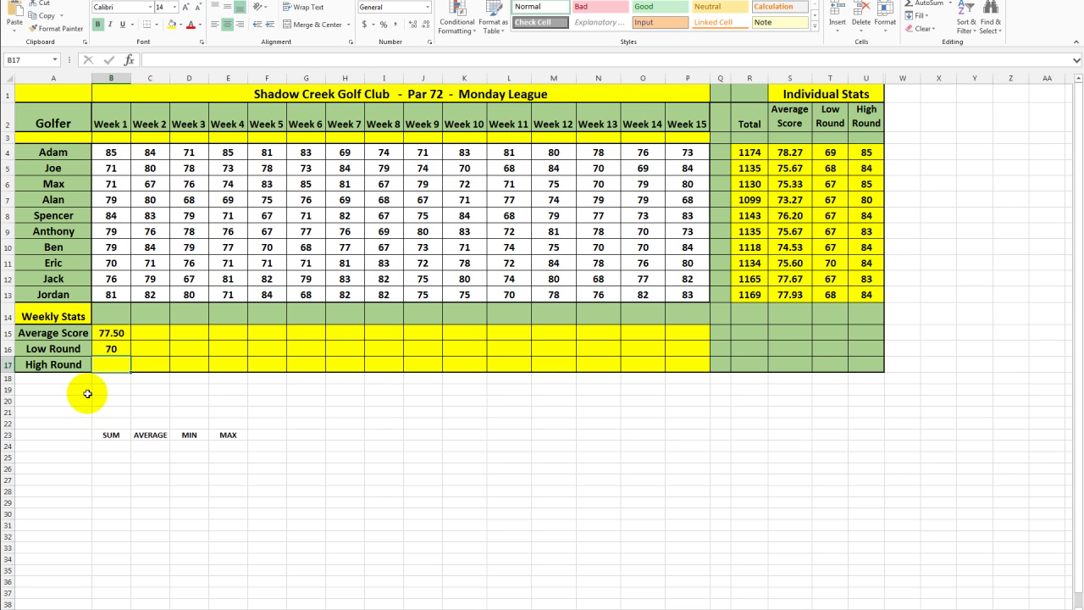
text(=)
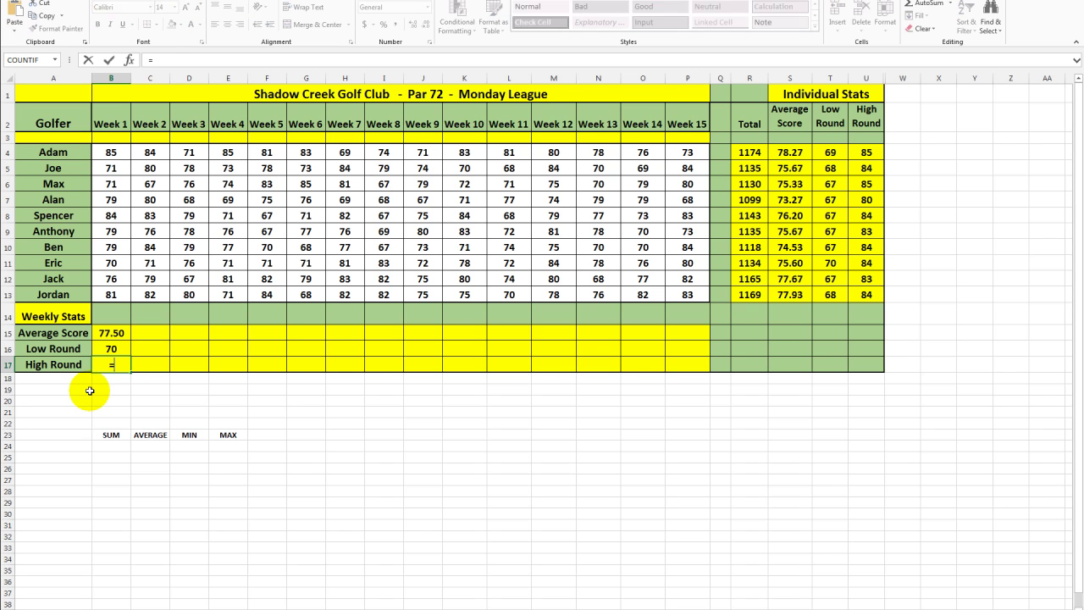
text(MAX)
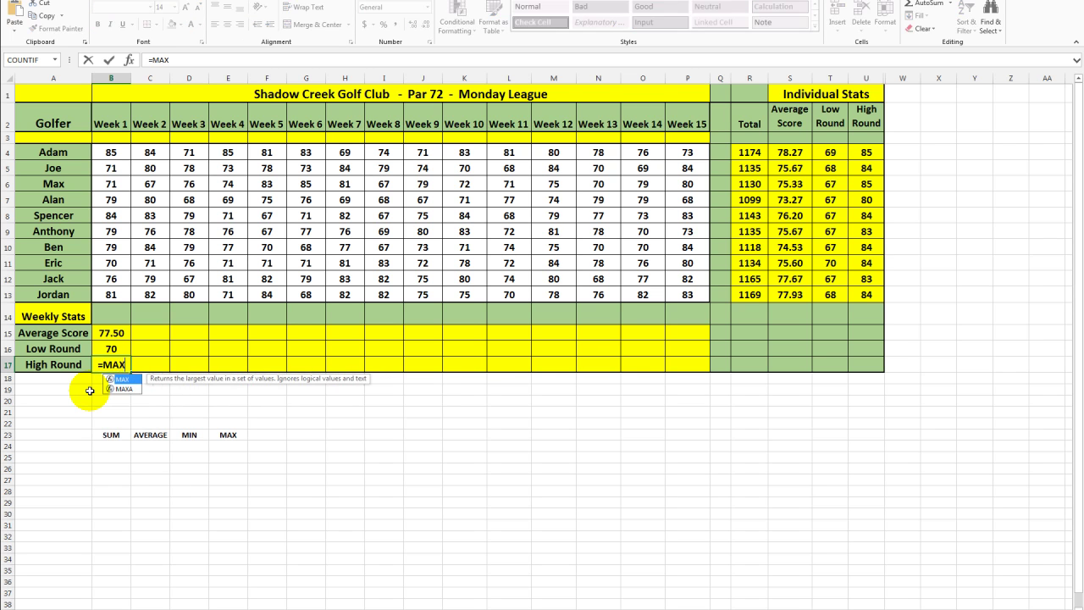
text(()
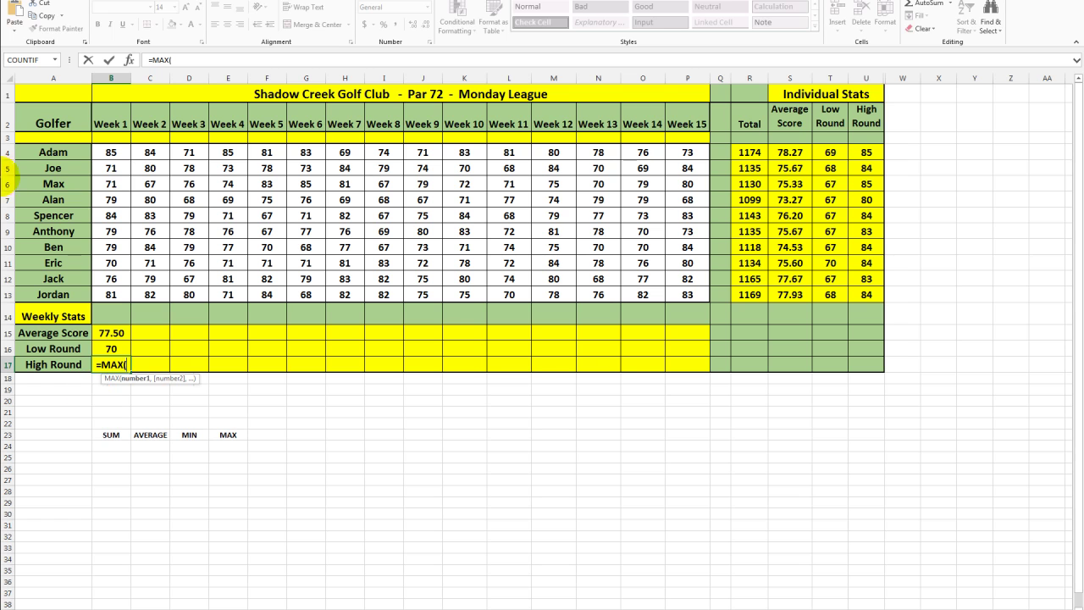
click(112, 151)
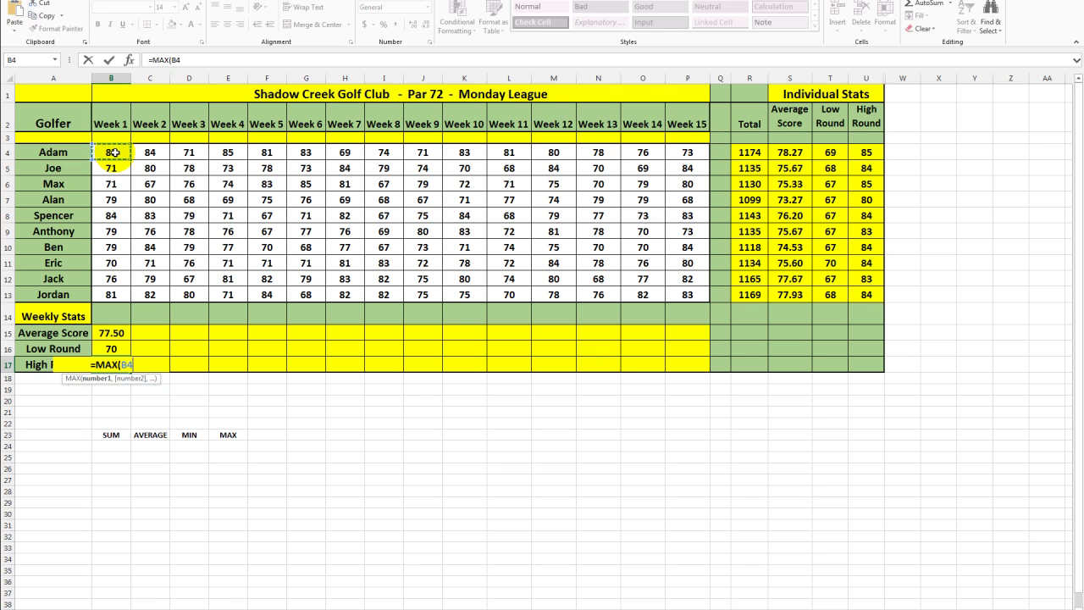
ctrl+click(112, 200)
ctrl+click(113, 216)
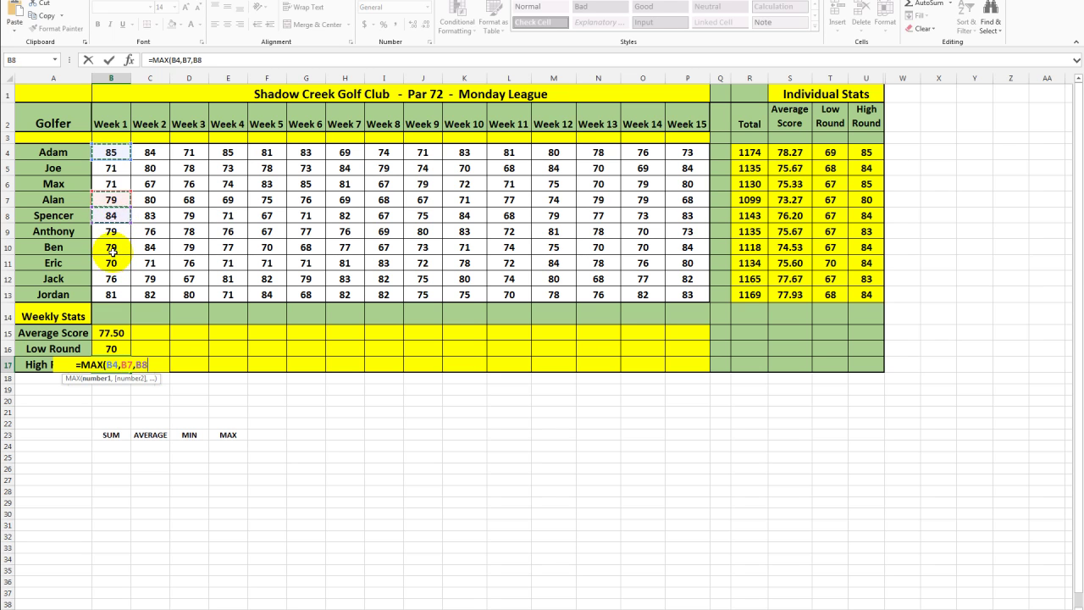
ctrl+click(112, 248)
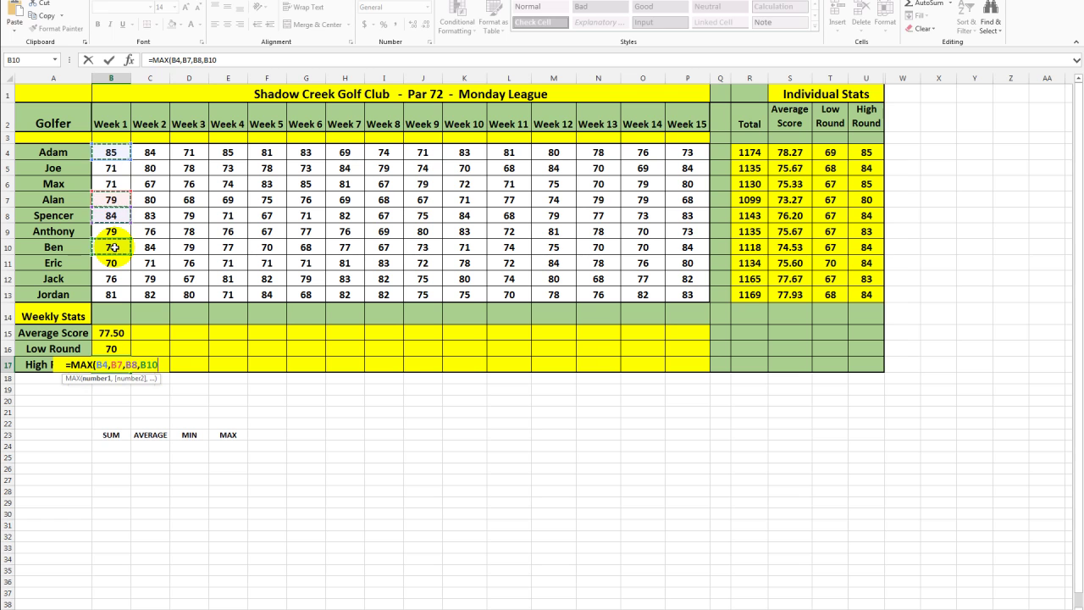
key(Return)
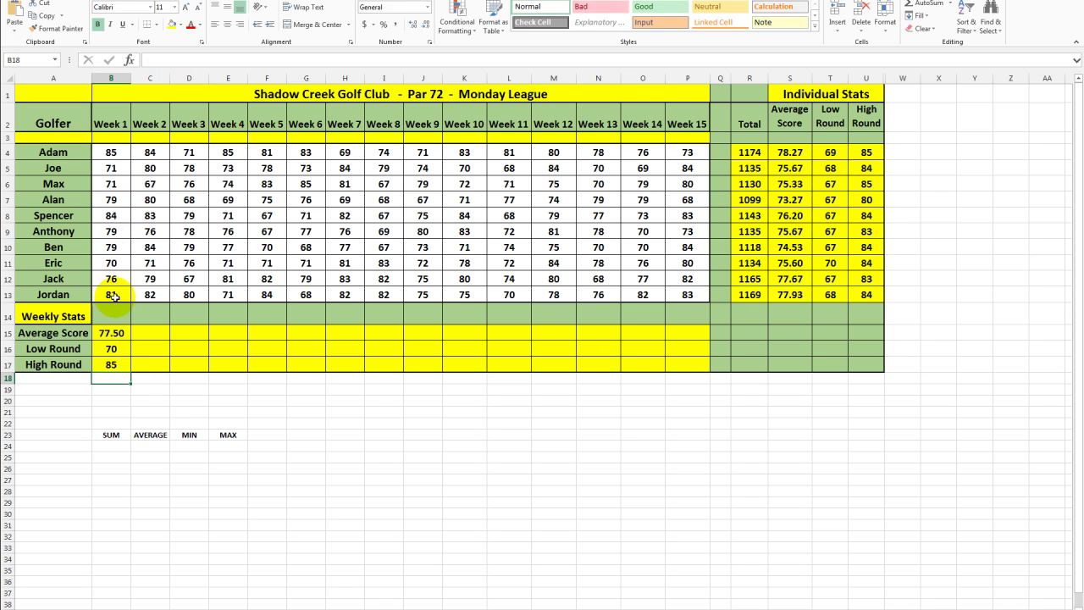
Clear the individual-cell formula from B17 and enter a MAX formula over the full Week 1 range B4:B13.
click(115, 364)
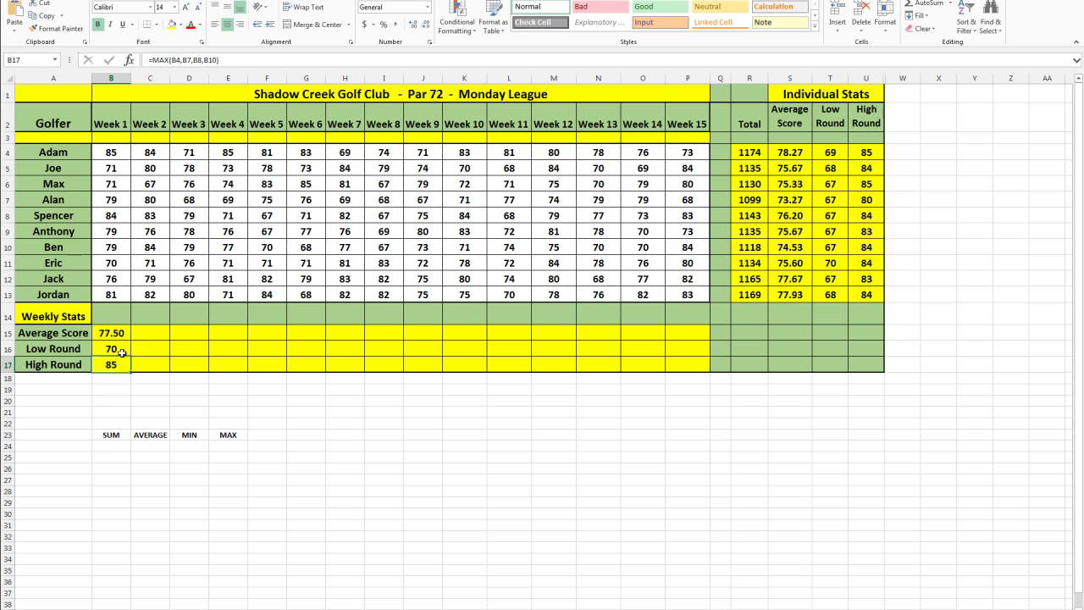
key(Delete)
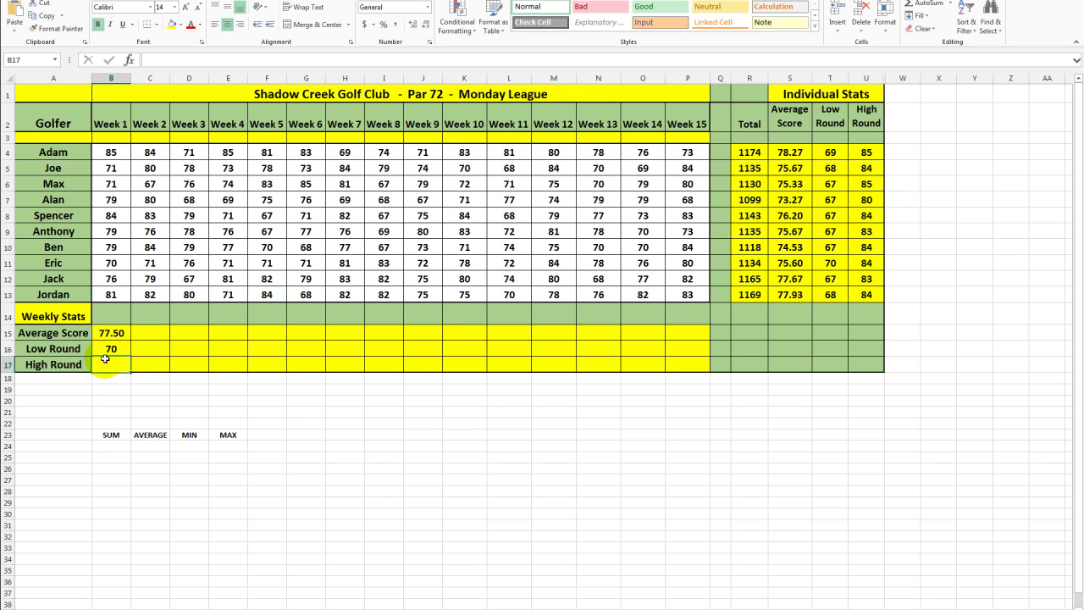
text(=)
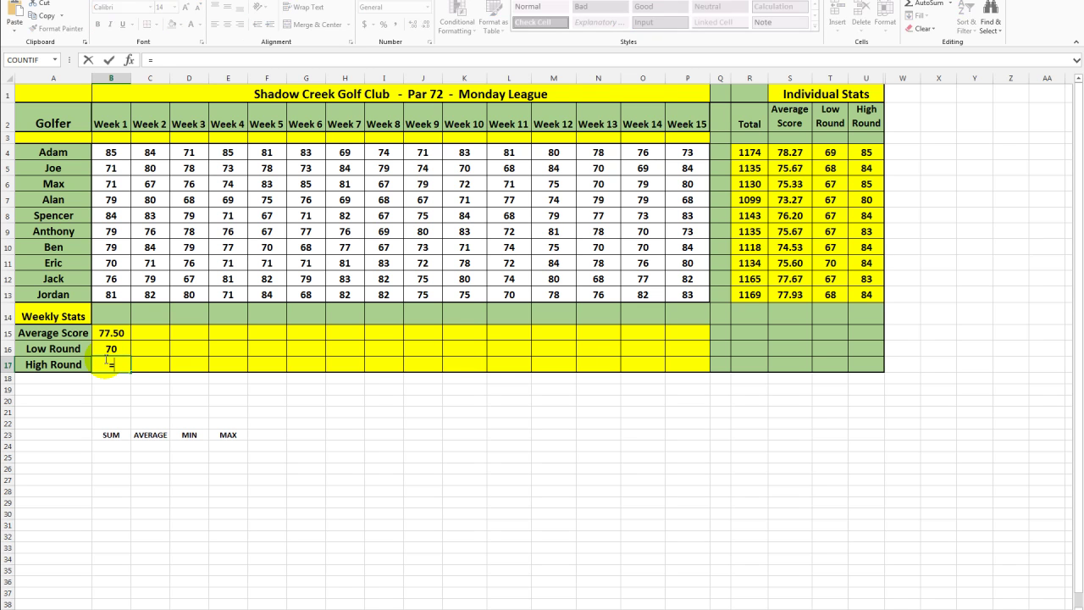
text(MAX)
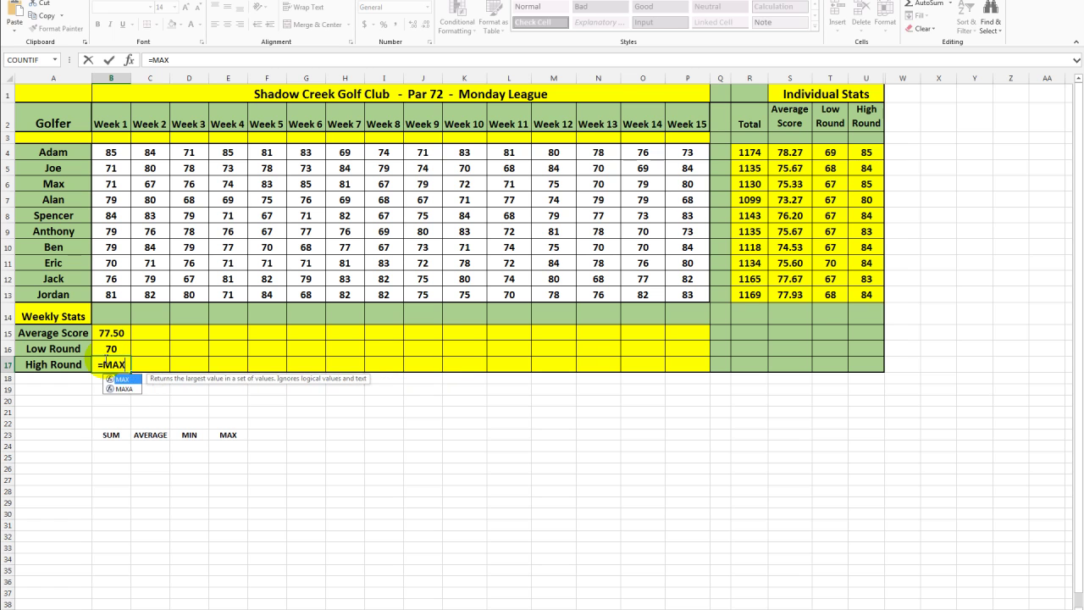
text(()
click(110, 154)
drag(110, 153, 127, 283)
key(Return)
Fill the Week 1 Average Score, Low Round and High Round formulas in B15:B17 across through column P for Weeks 2 to 15.
click(95, 405)
drag(117, 333, 116, 364)
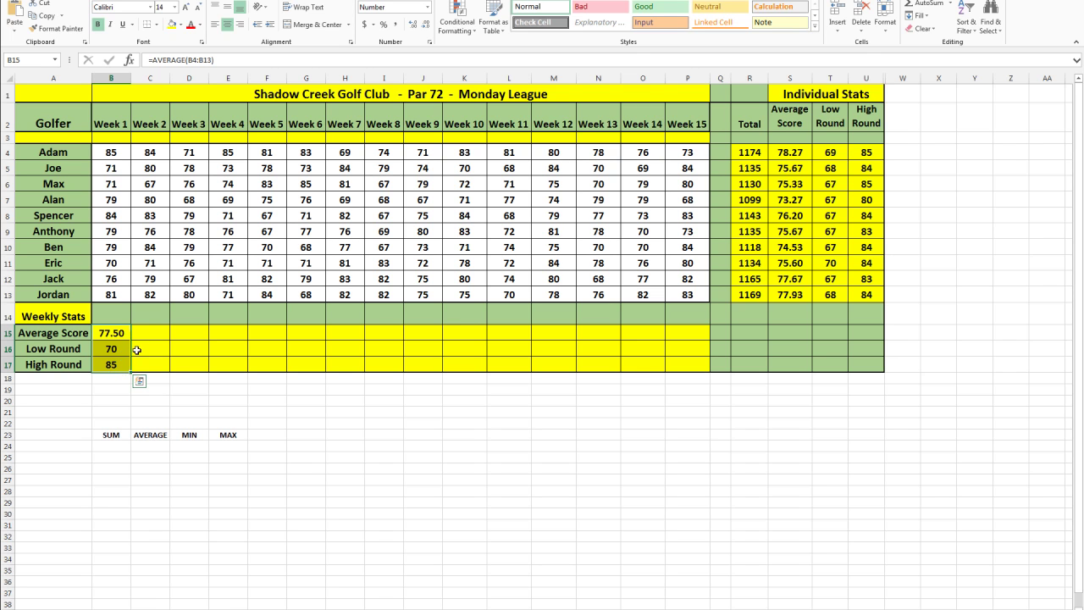
click(123, 334)
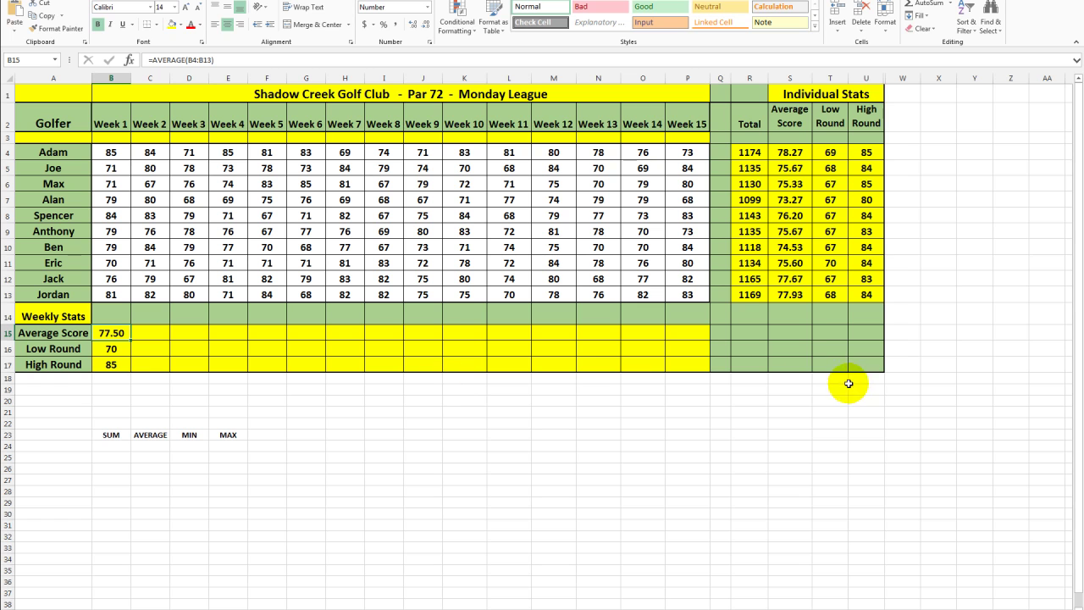
drag(110, 334, 700, 374)
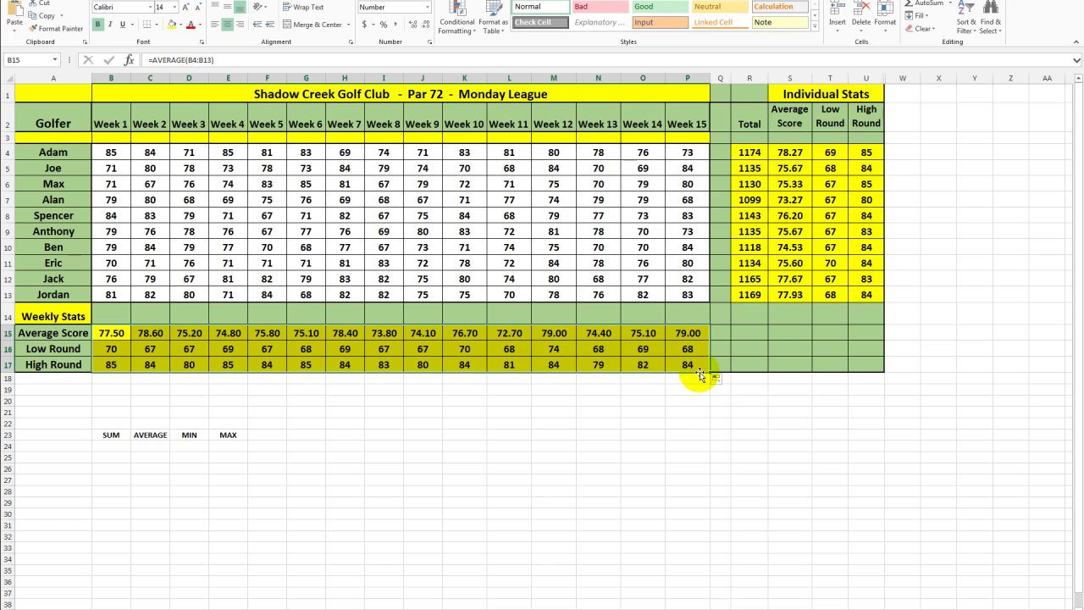
click(654, 436)
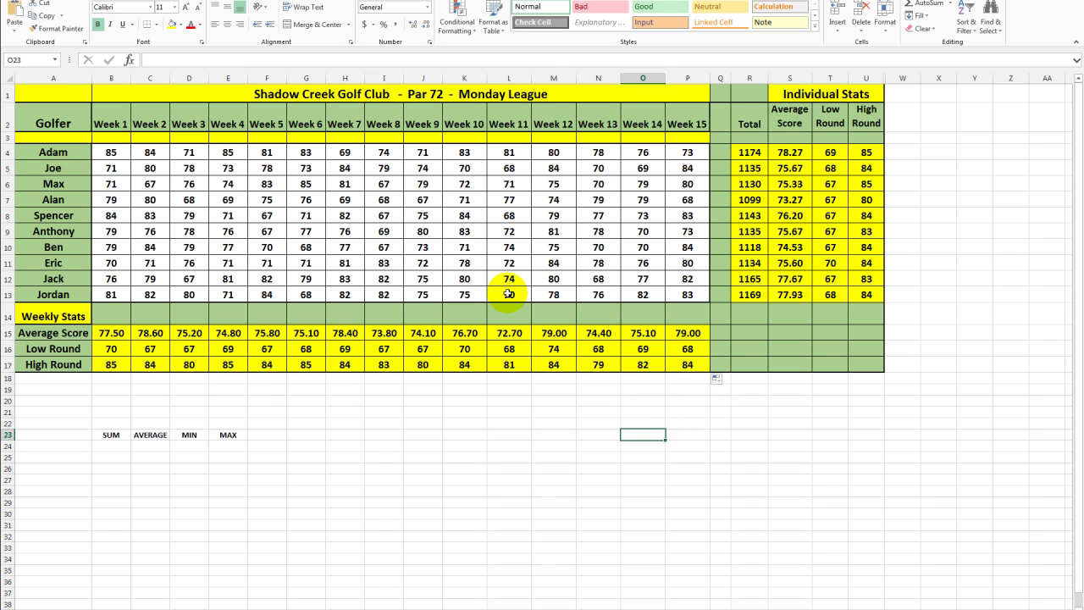